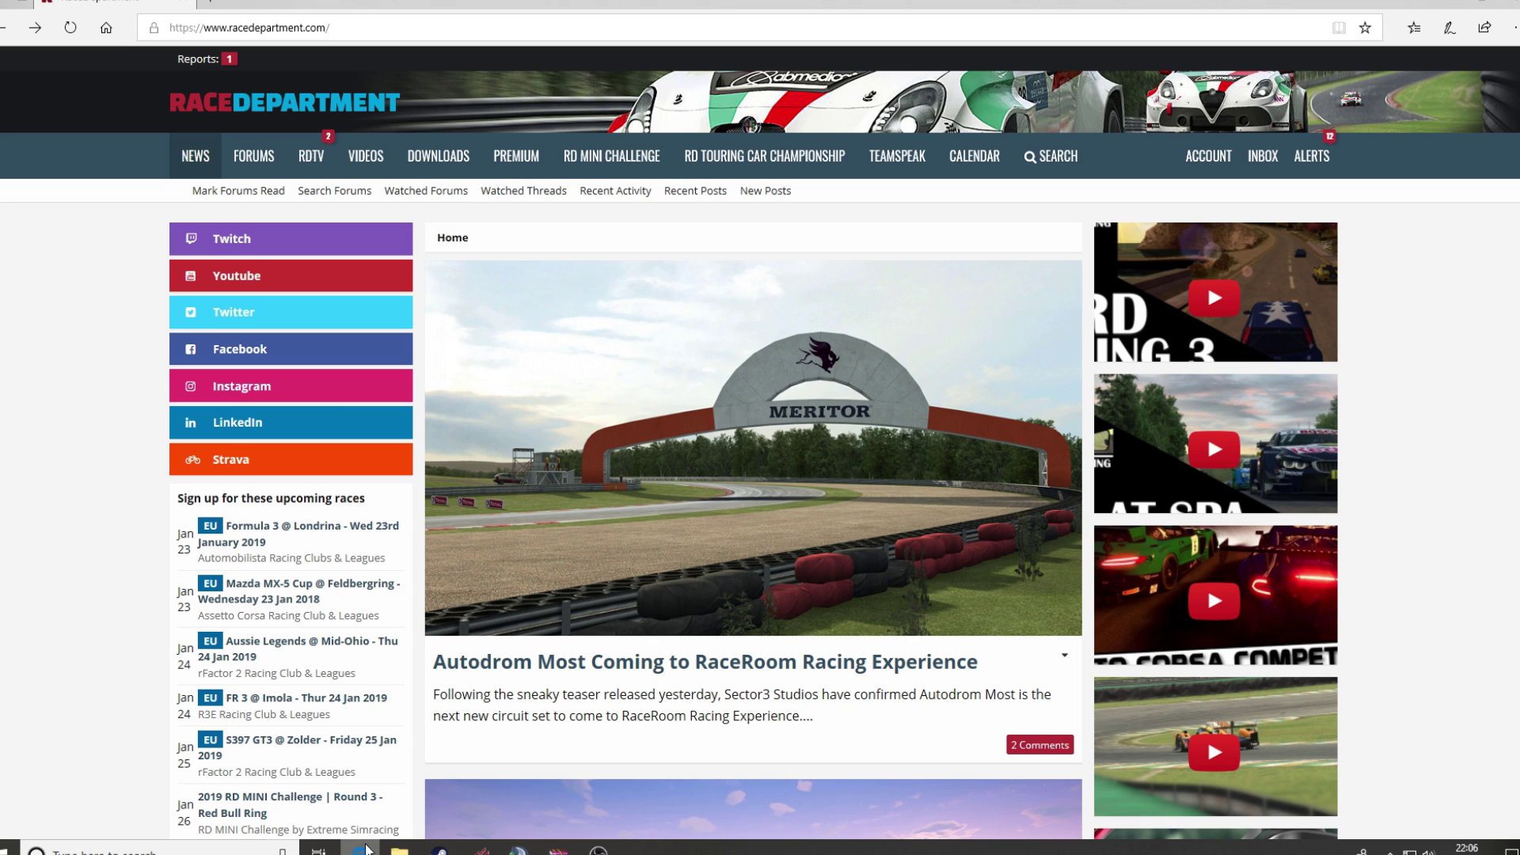
Go to RaceDepartment's Downloads section and open the F1 2018 mods category.
key("ctrl+l")
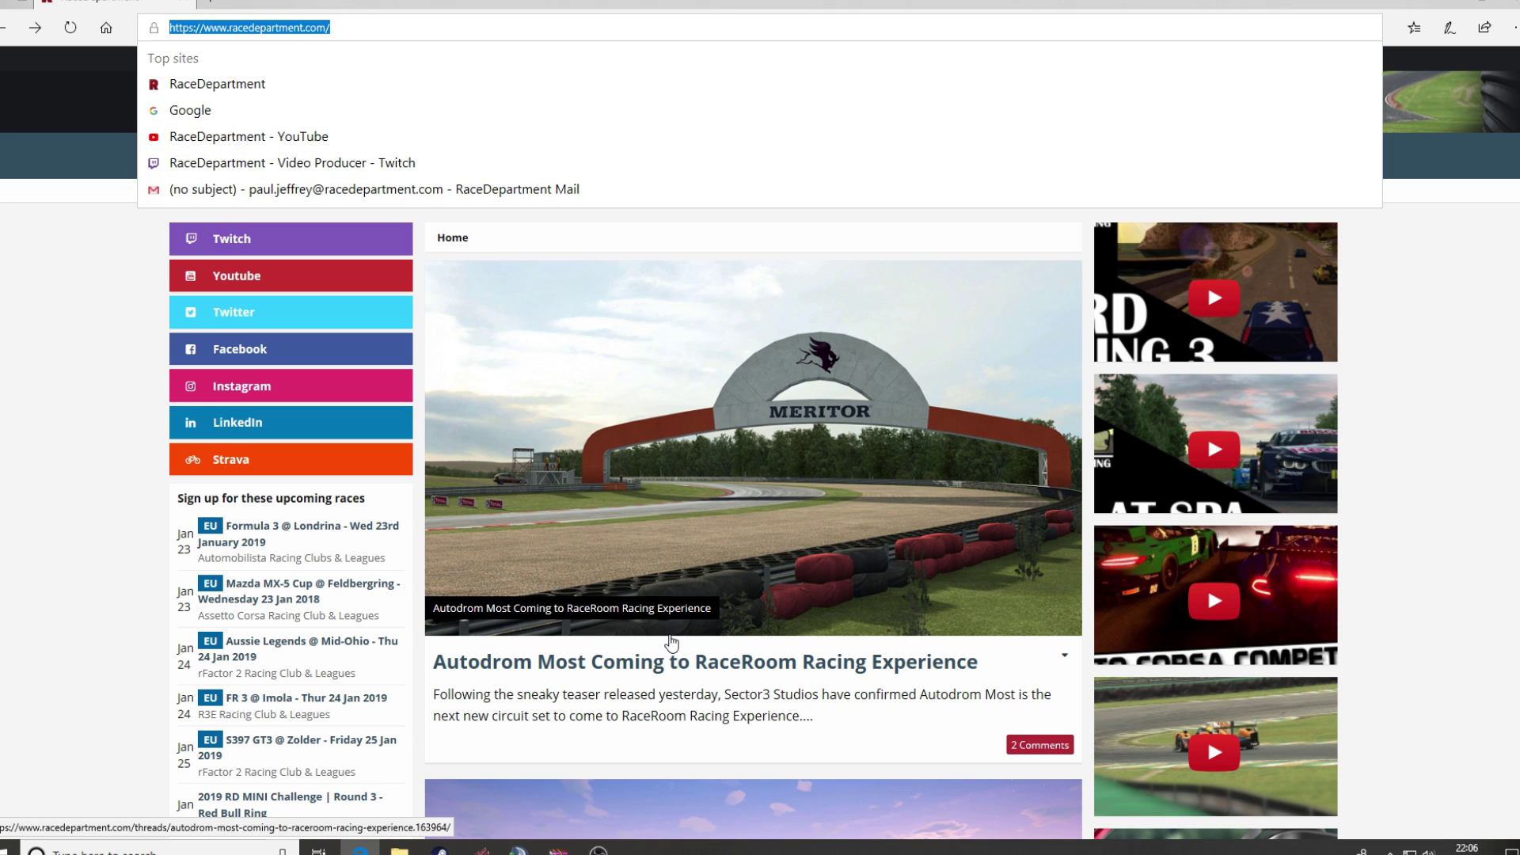
left_click(51, 372)
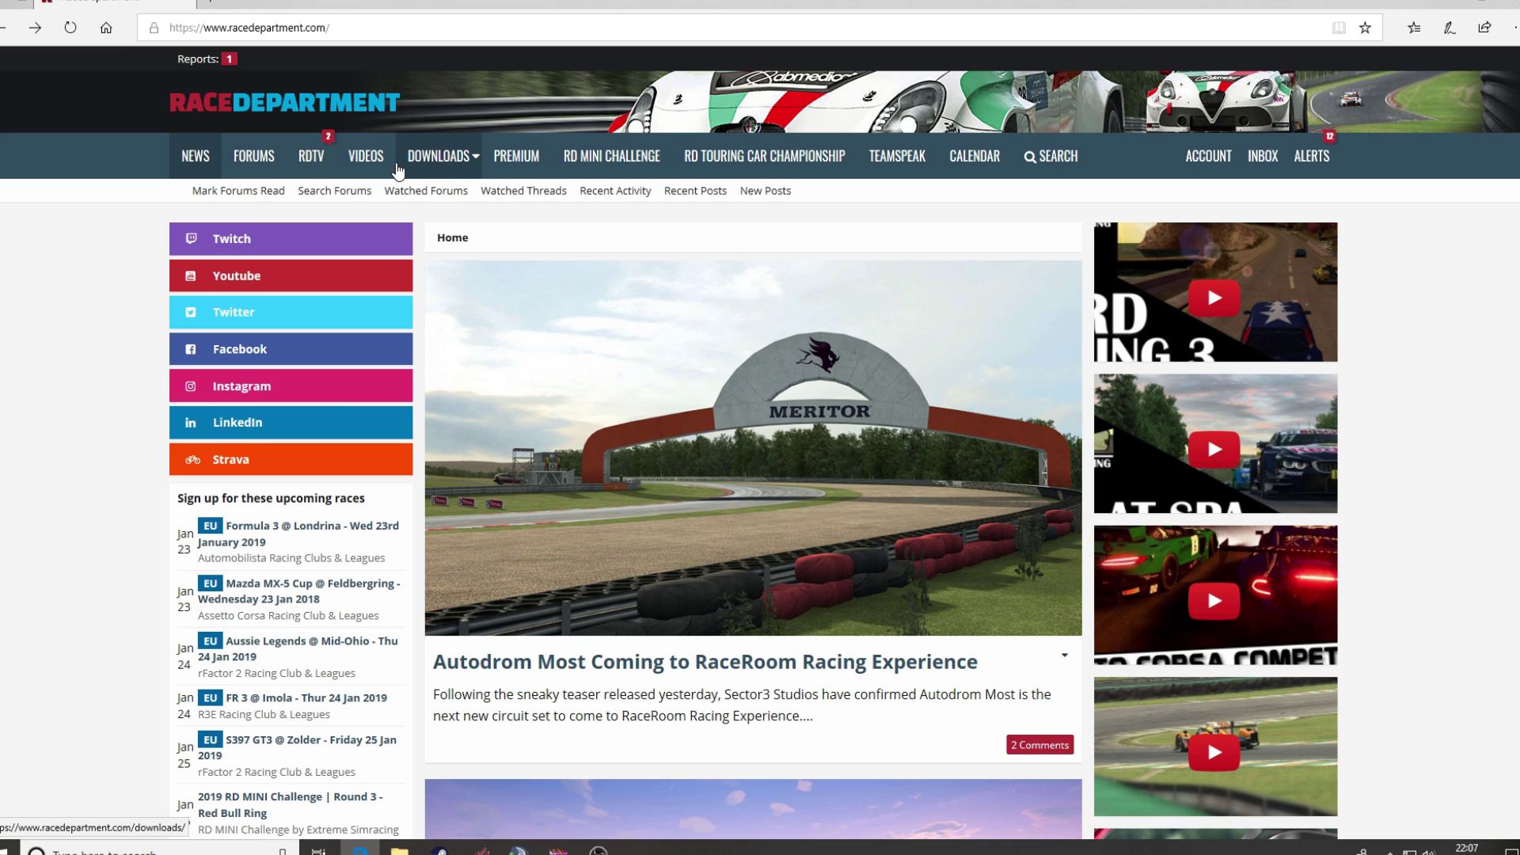
left_click(435, 169)
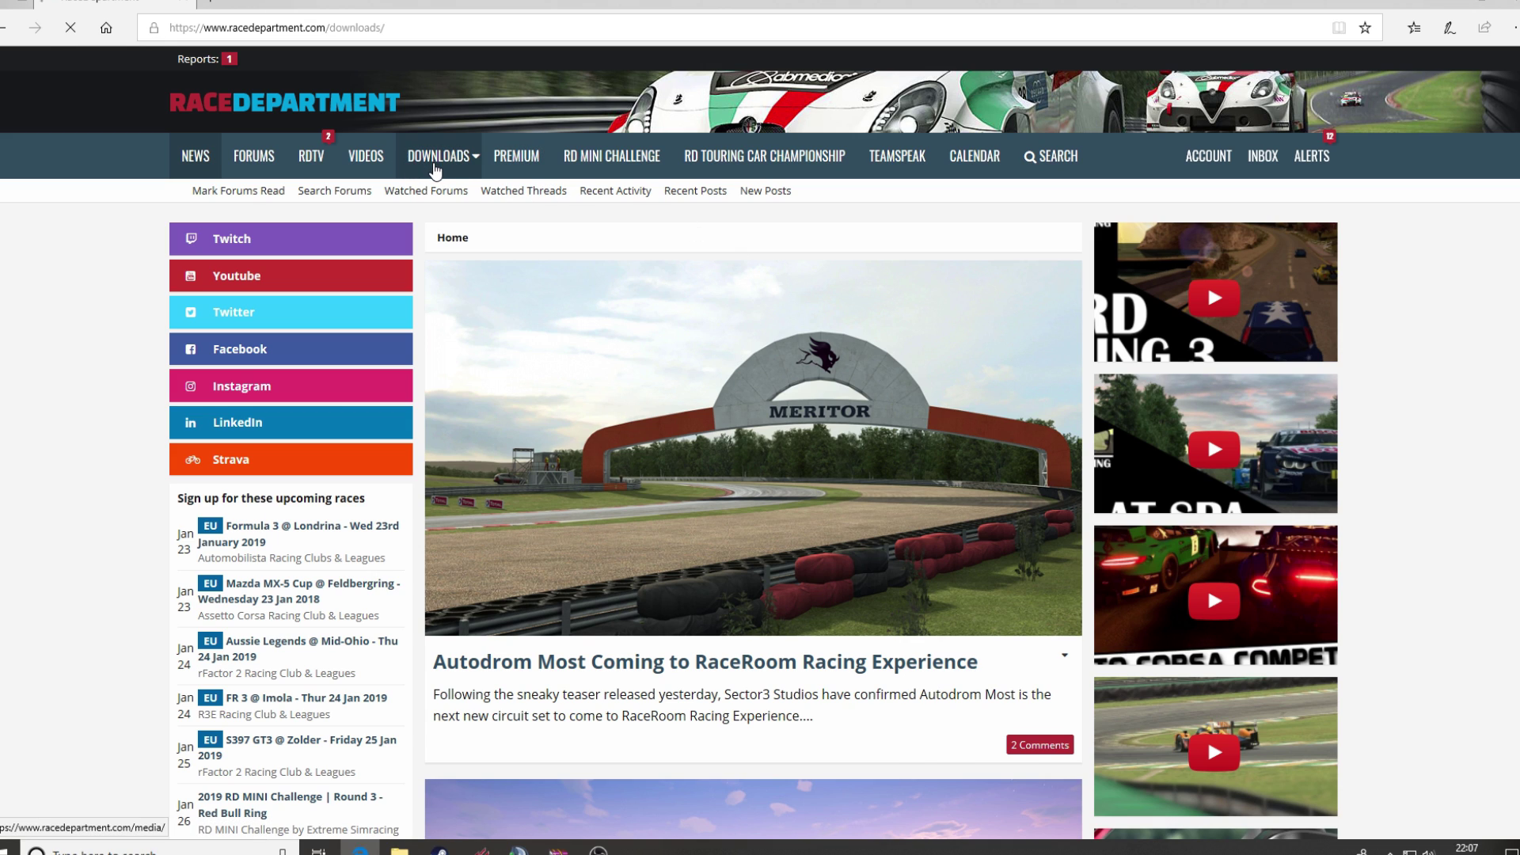
scroll(359, 393, "down", 3)
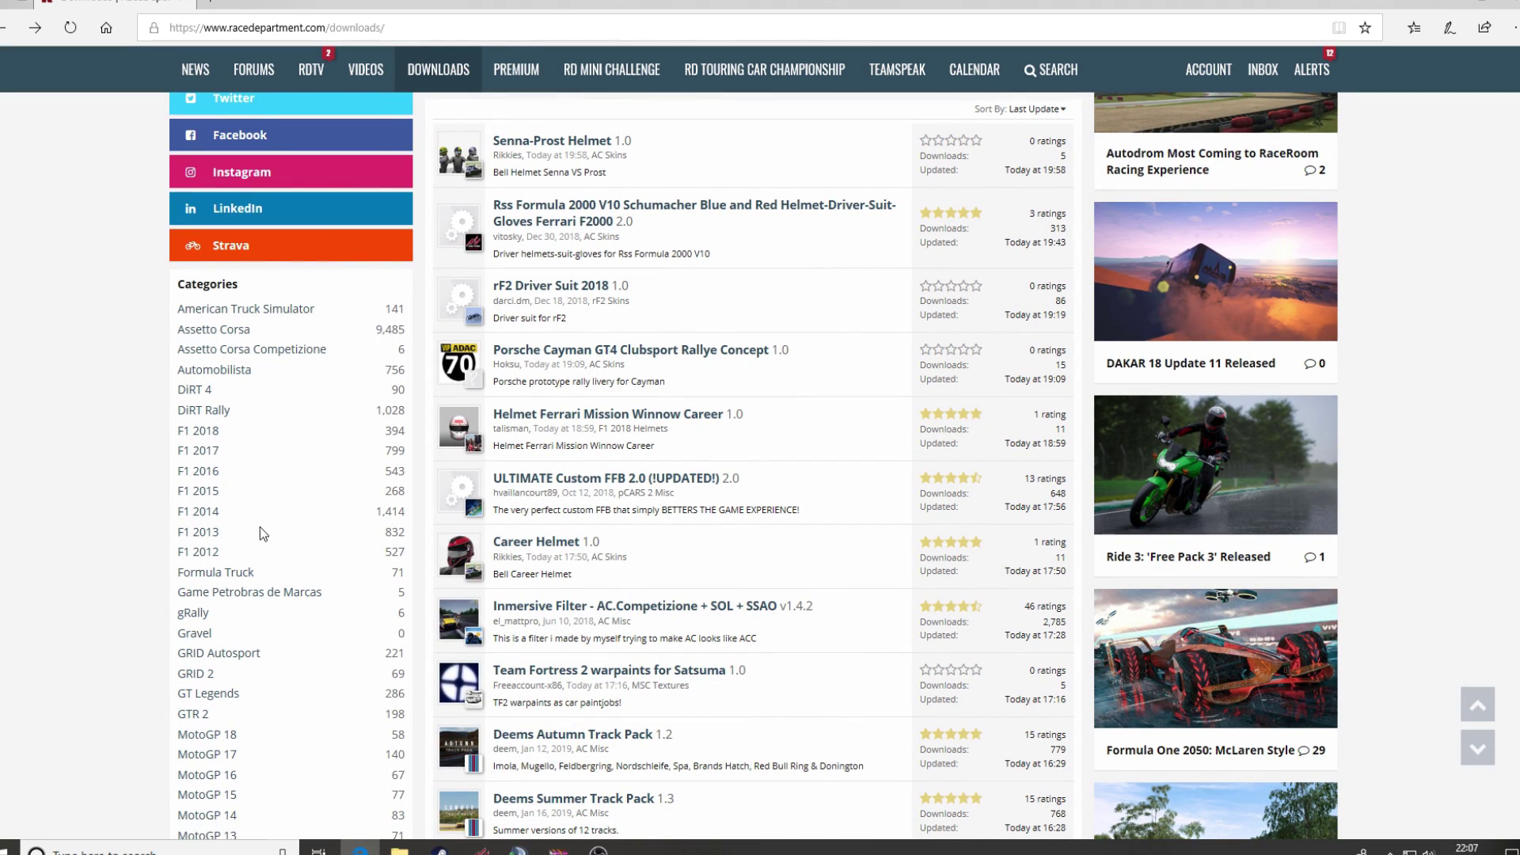
scroll(221, 799, "down", 6)
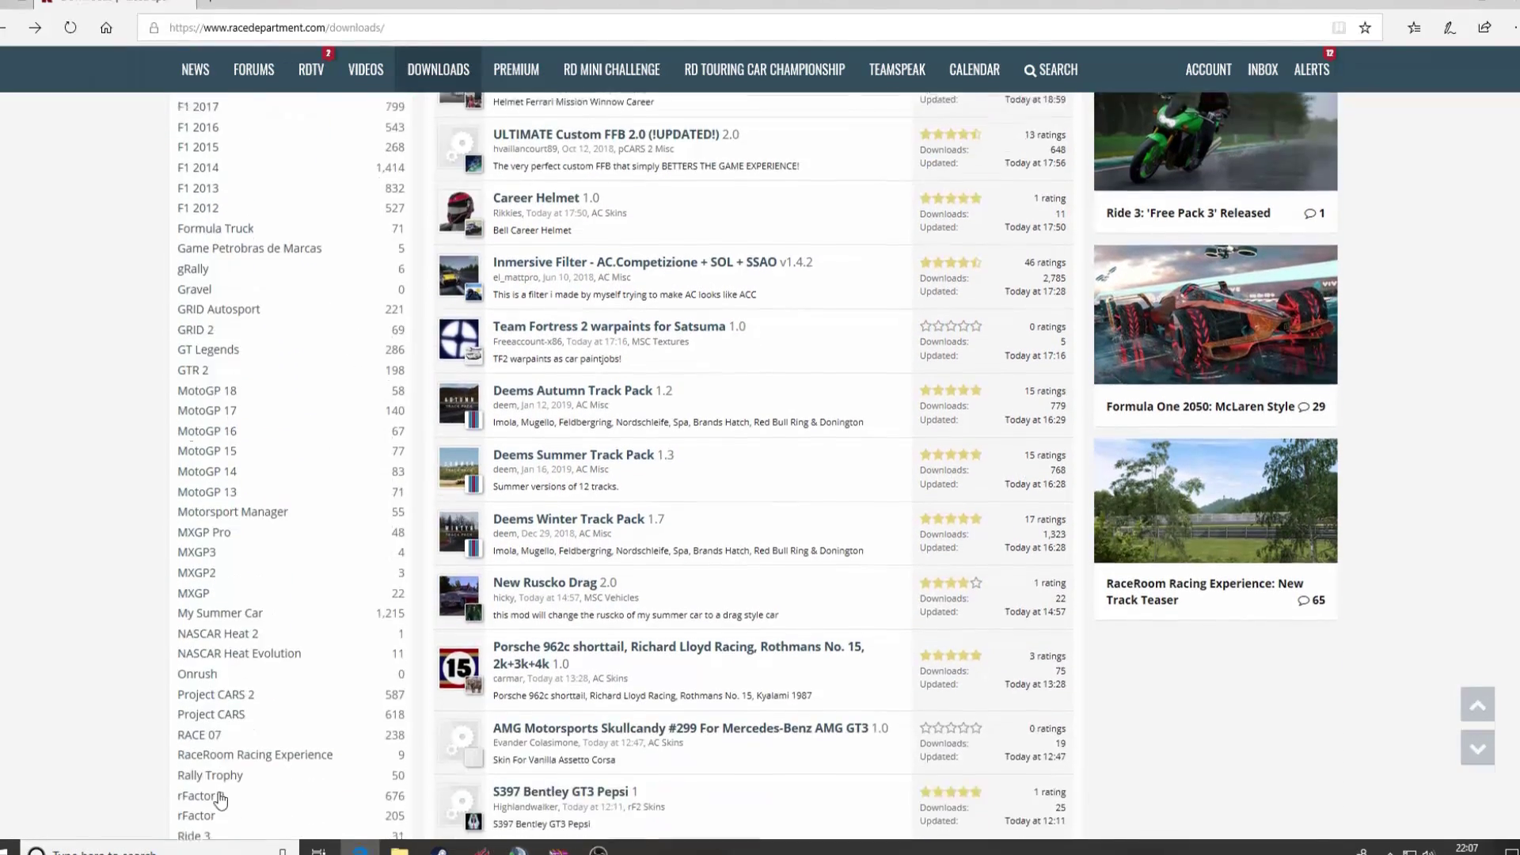
scroll(221, 800, "down", 2)
scroll(218, 791, "up", 7)
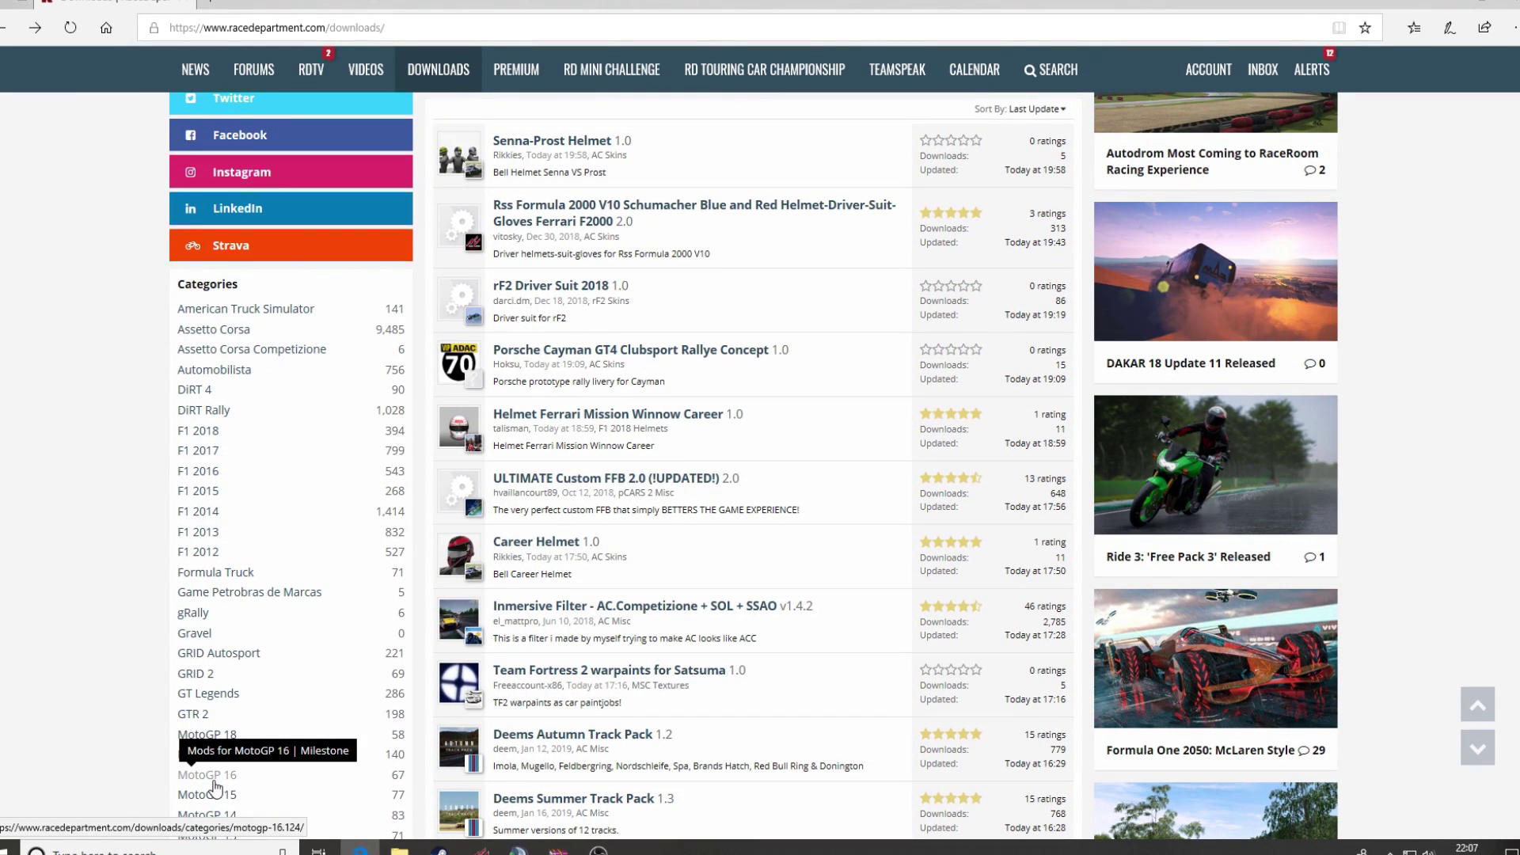
left_click(189, 437)
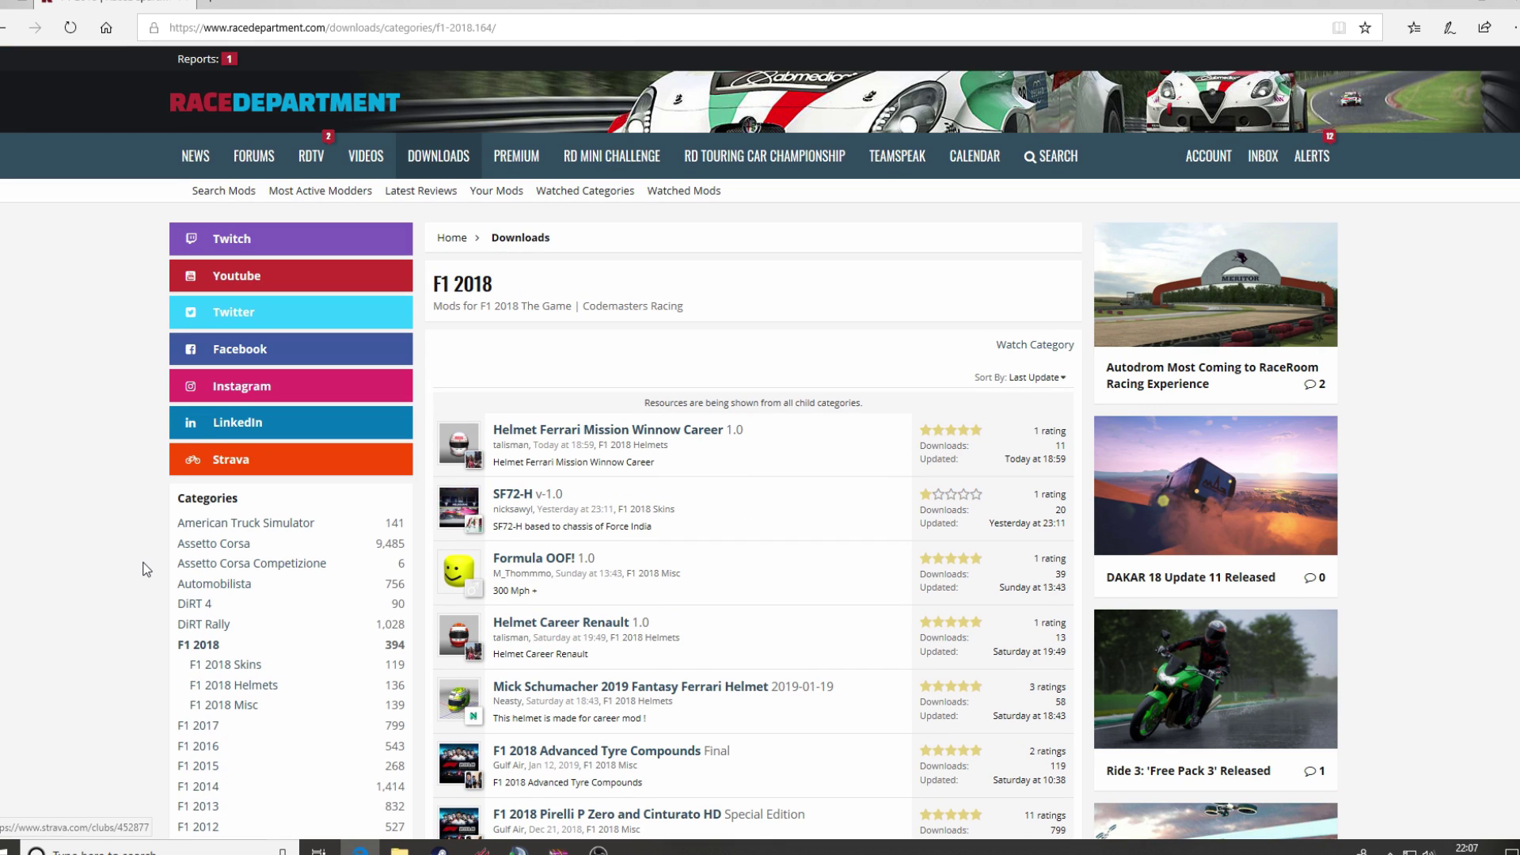
Find 'F1 2018 Pirelli P Zero and Cinturato HD' in the F1 2018 listing and open its page.
scroll(677, 534, "down", 5)
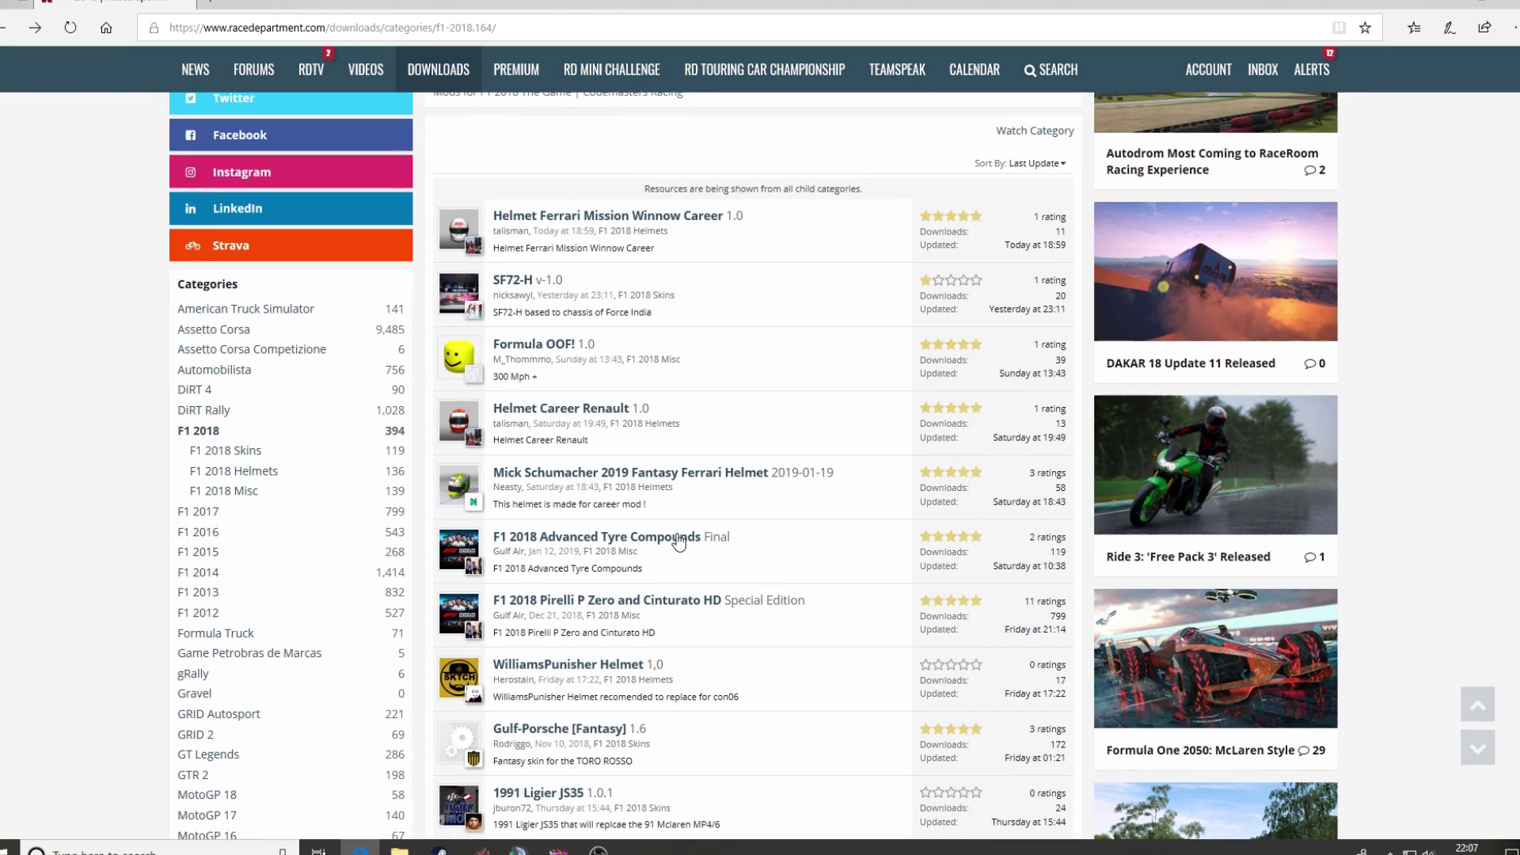
scroll(677, 534, "down", 11)
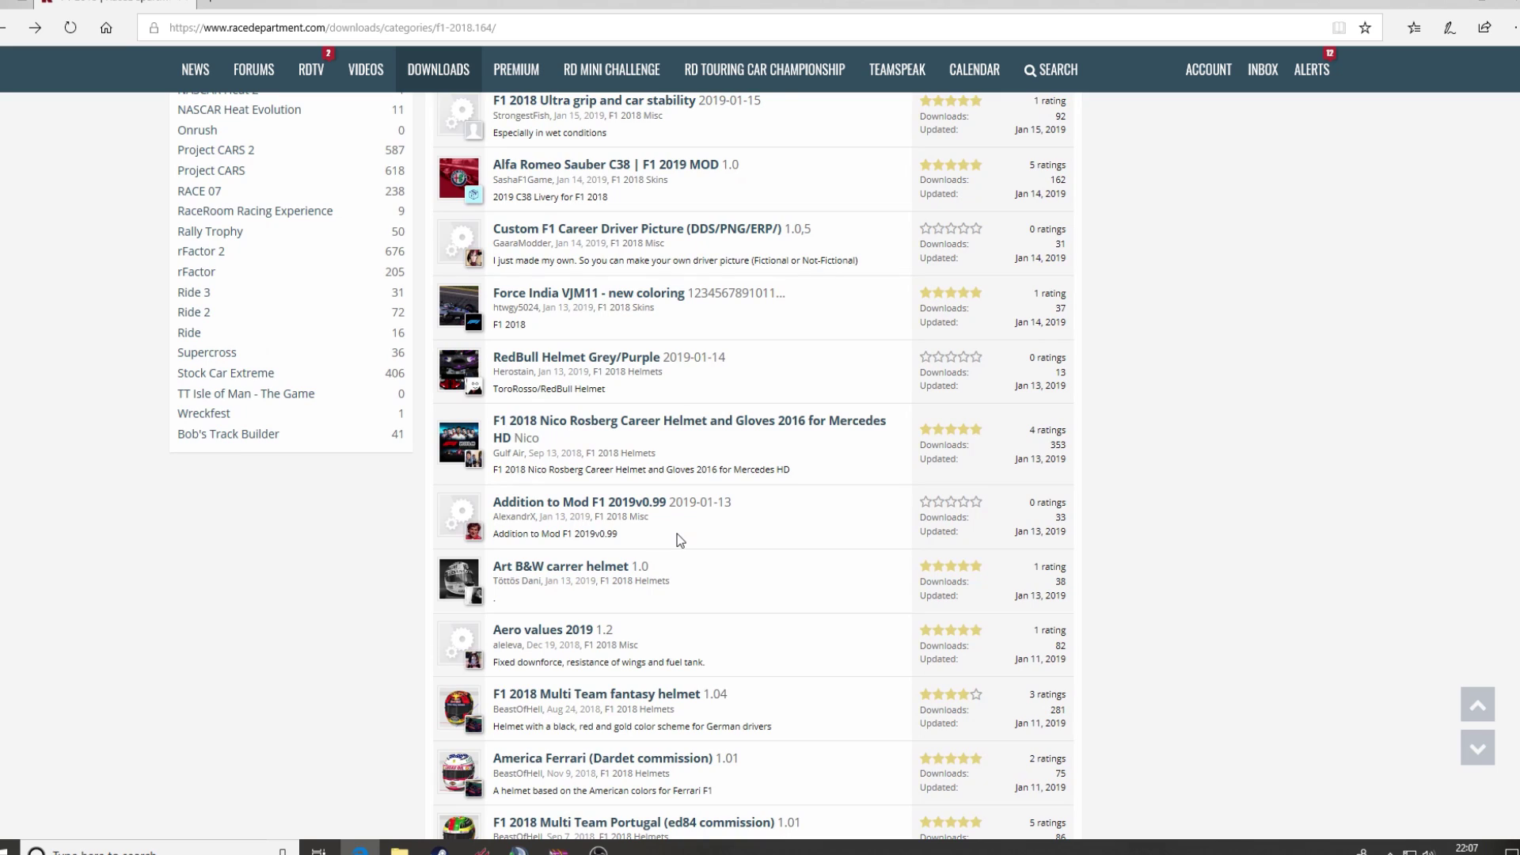
scroll(676, 539, "down", 4)
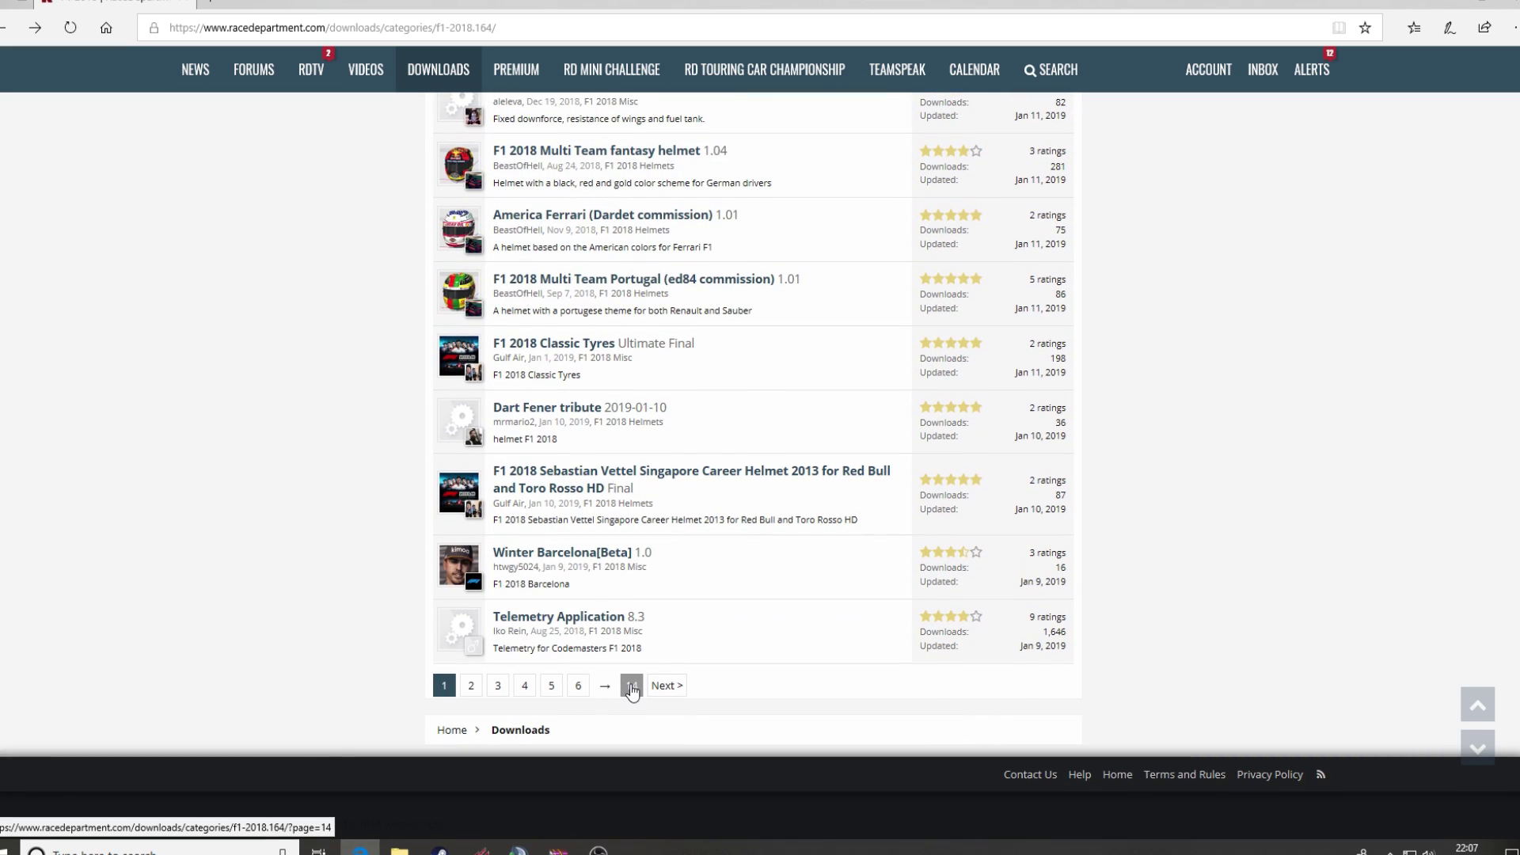
scroll(695, 626, "up", 12)
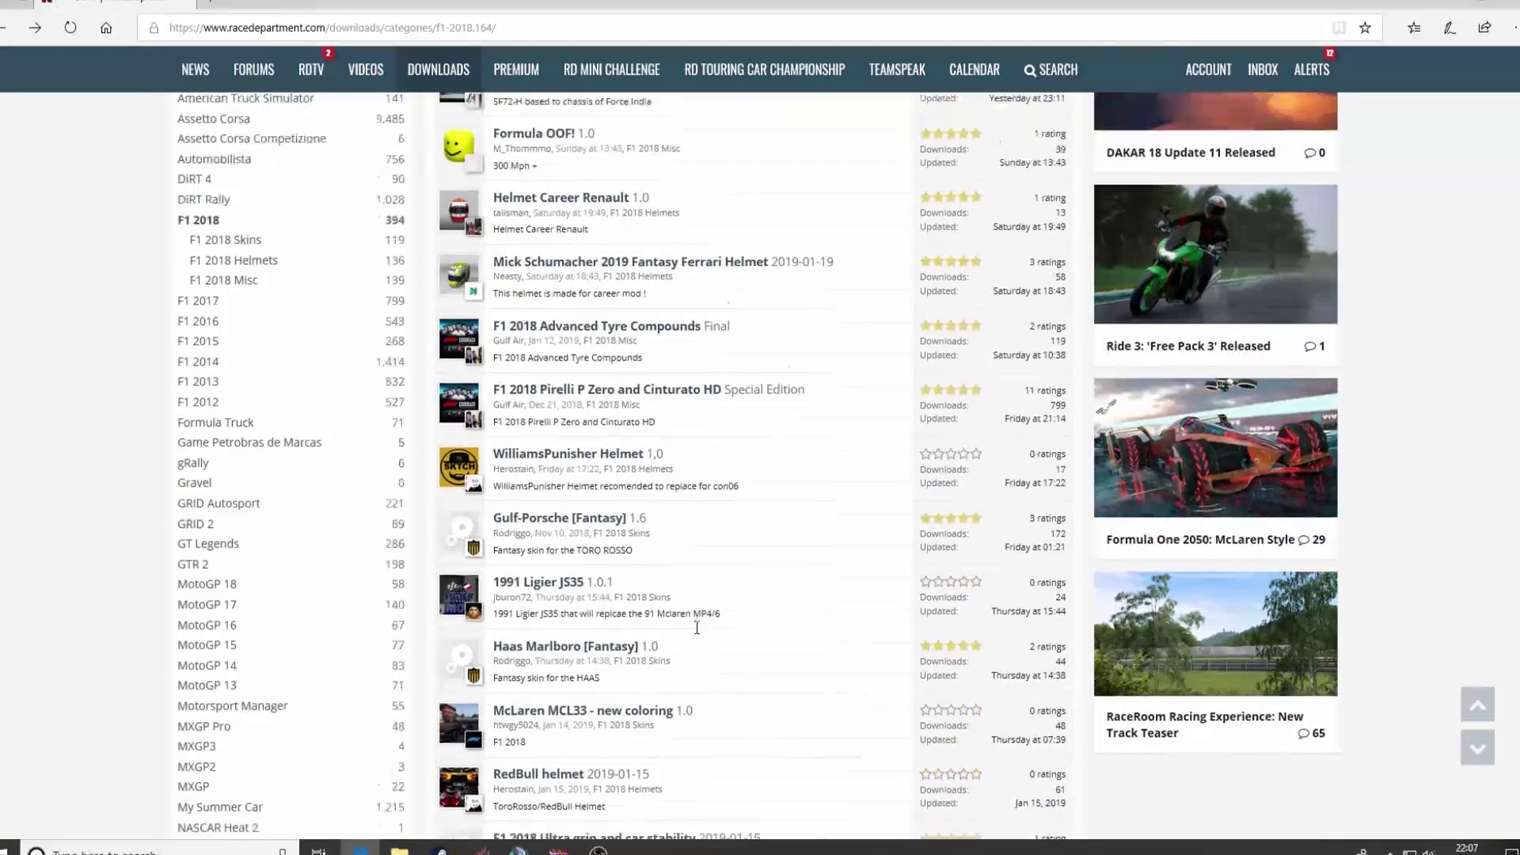
scroll(695, 627, "up", 4)
scroll(695, 627, "down", 3)
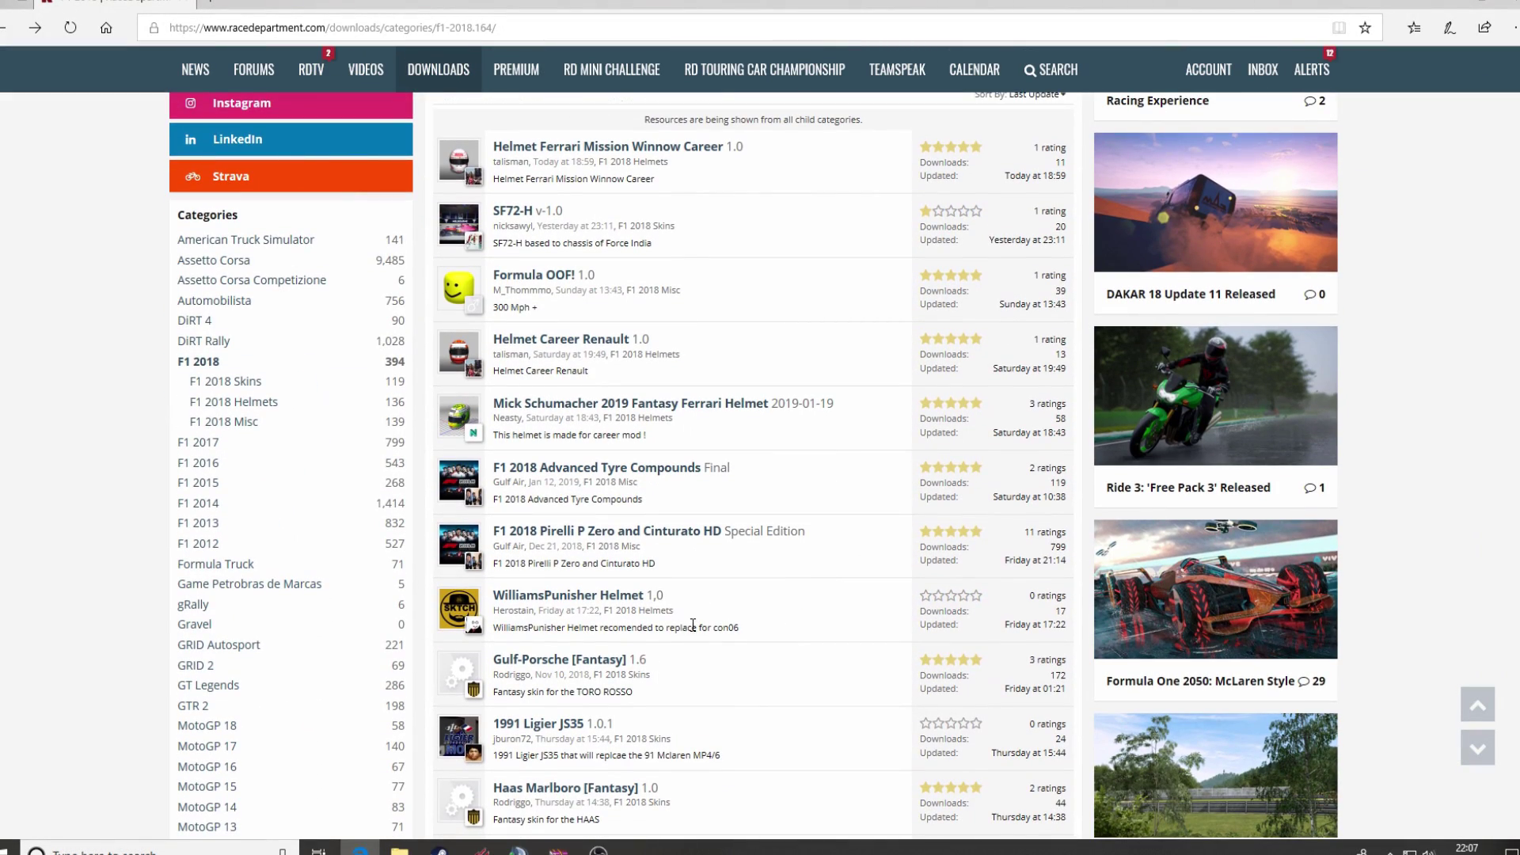
left_click(596, 532)
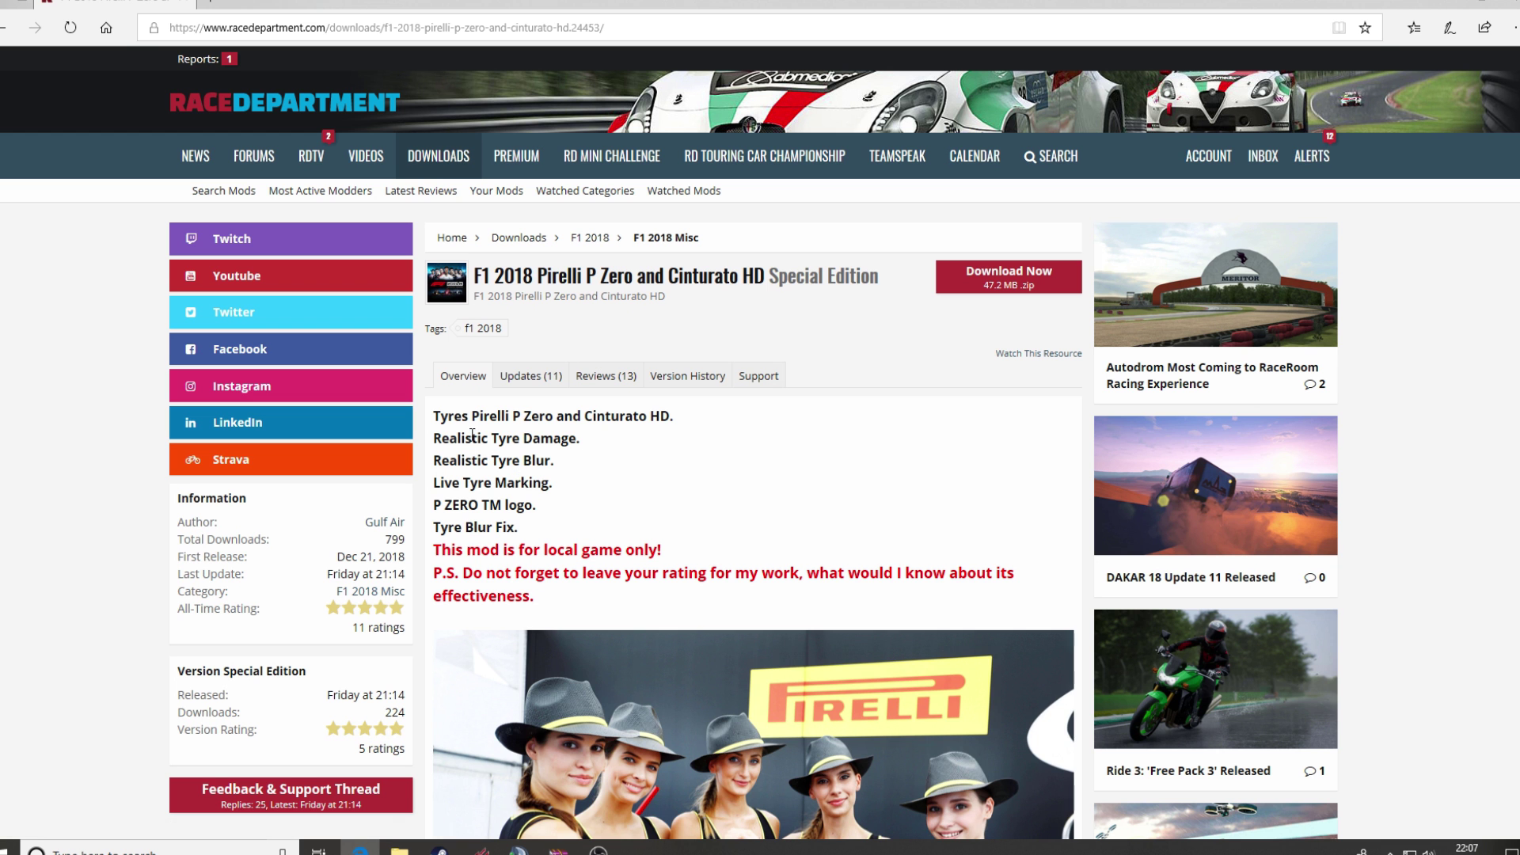
left_click_drag(449, 460, 545, 462)
left_click_drag(445, 484, 545, 491)
left_click_drag(452, 506, 532, 511)
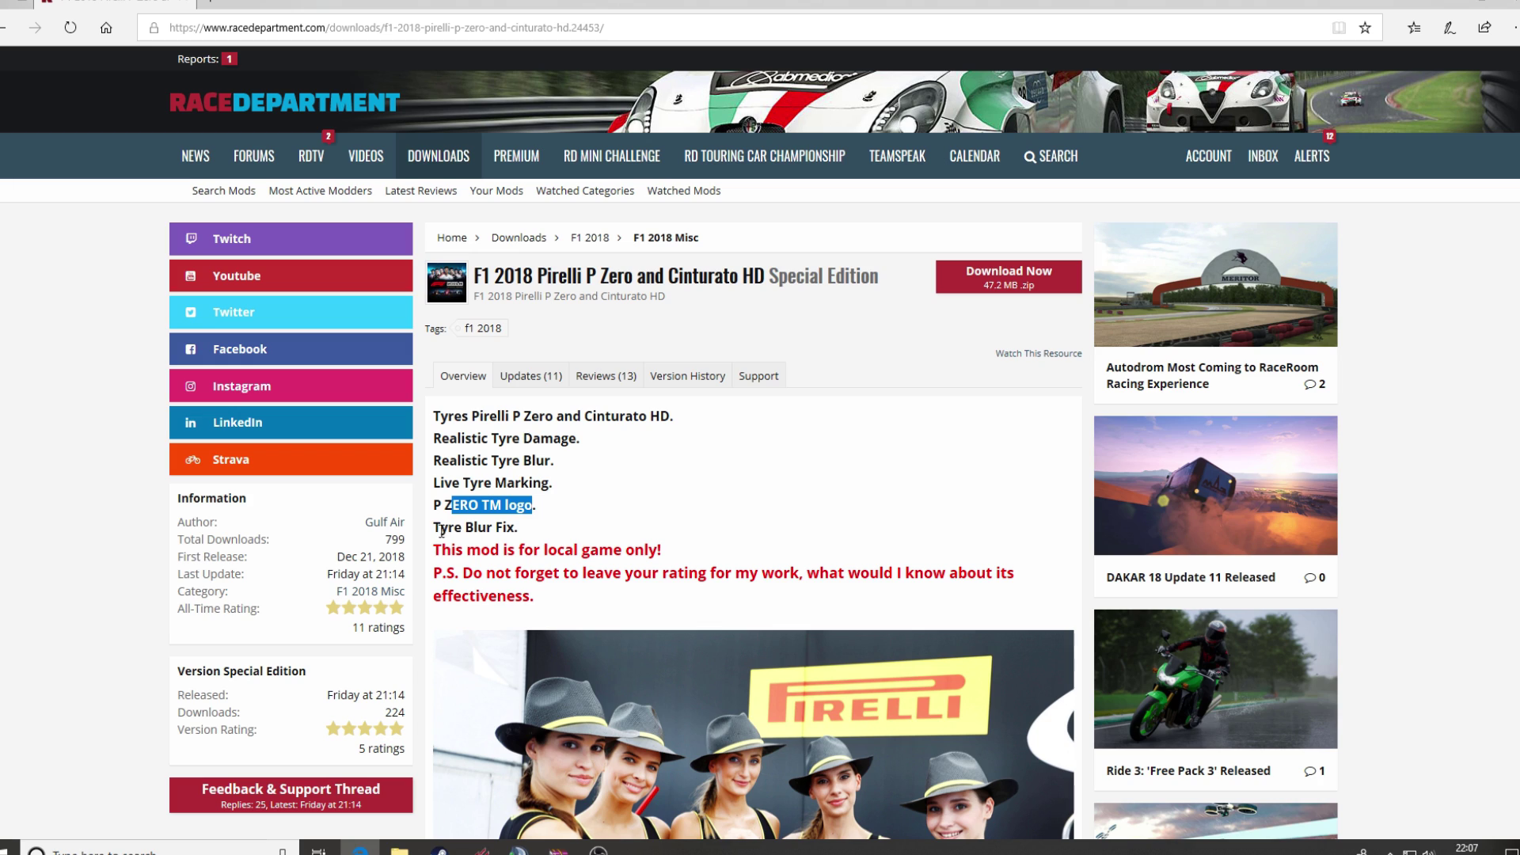
left_click_drag(434, 529, 518, 529)
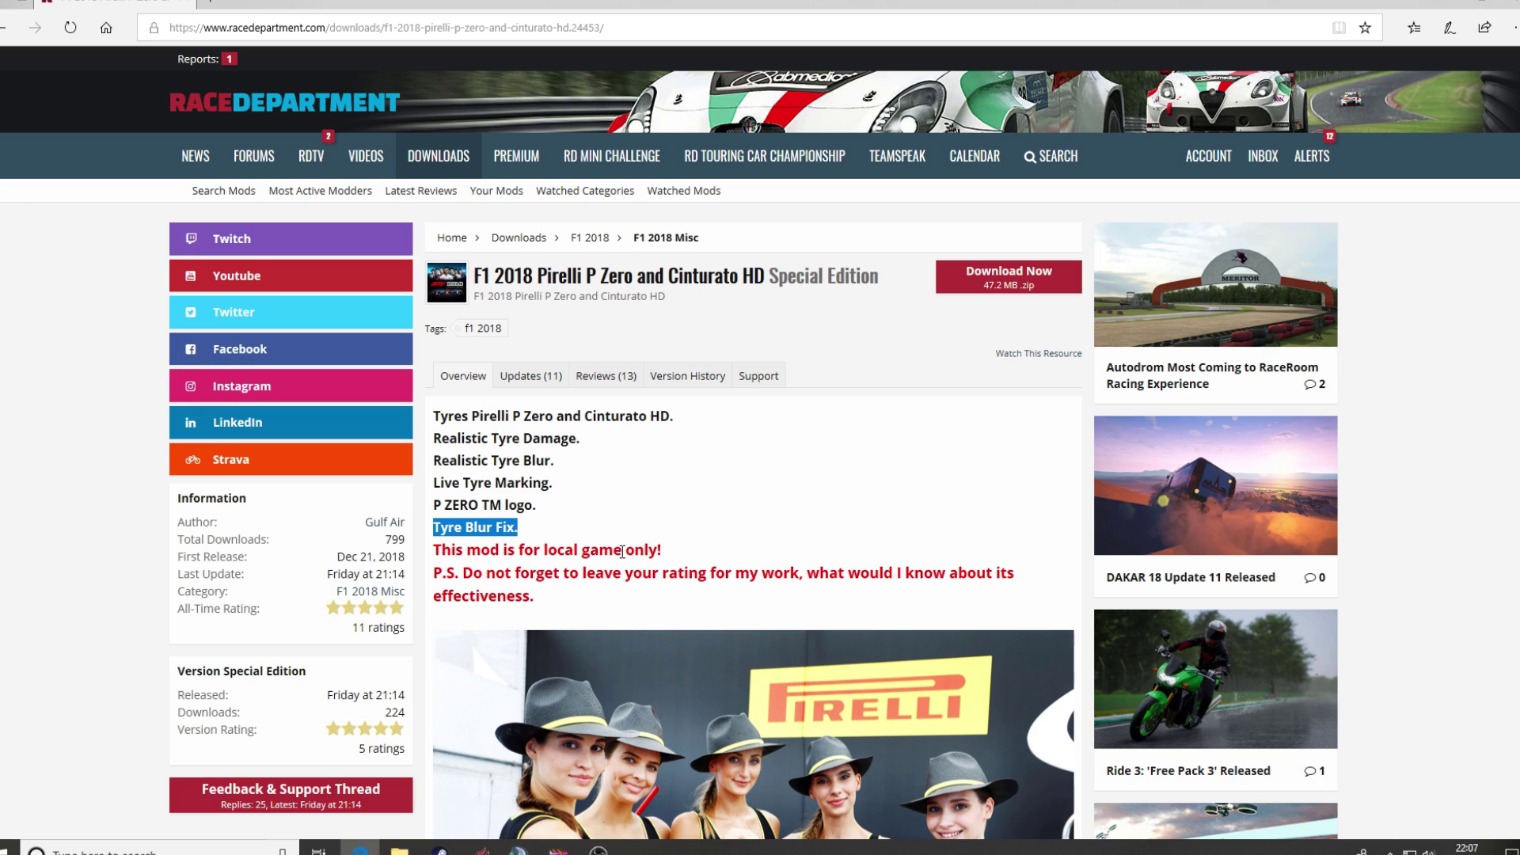
Save 'F1 2018 Pirelli P Zero and Cinturato HD.zip' to the Desktop, overwriting the old copy, and open it in WinRAR.
left_click(1028, 285)
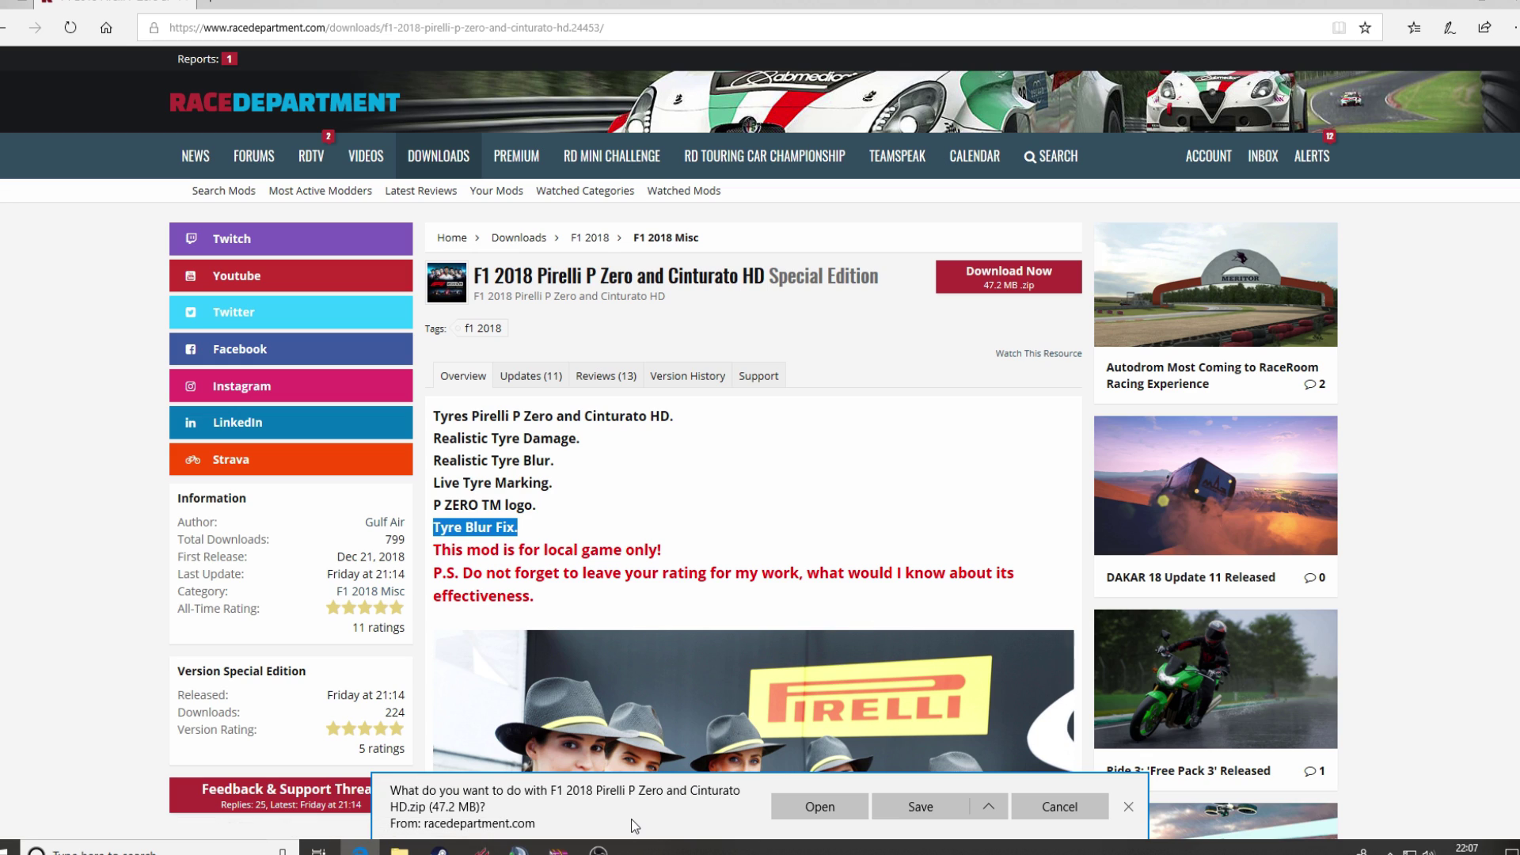
left_click(990, 807)
left_click(972, 785)
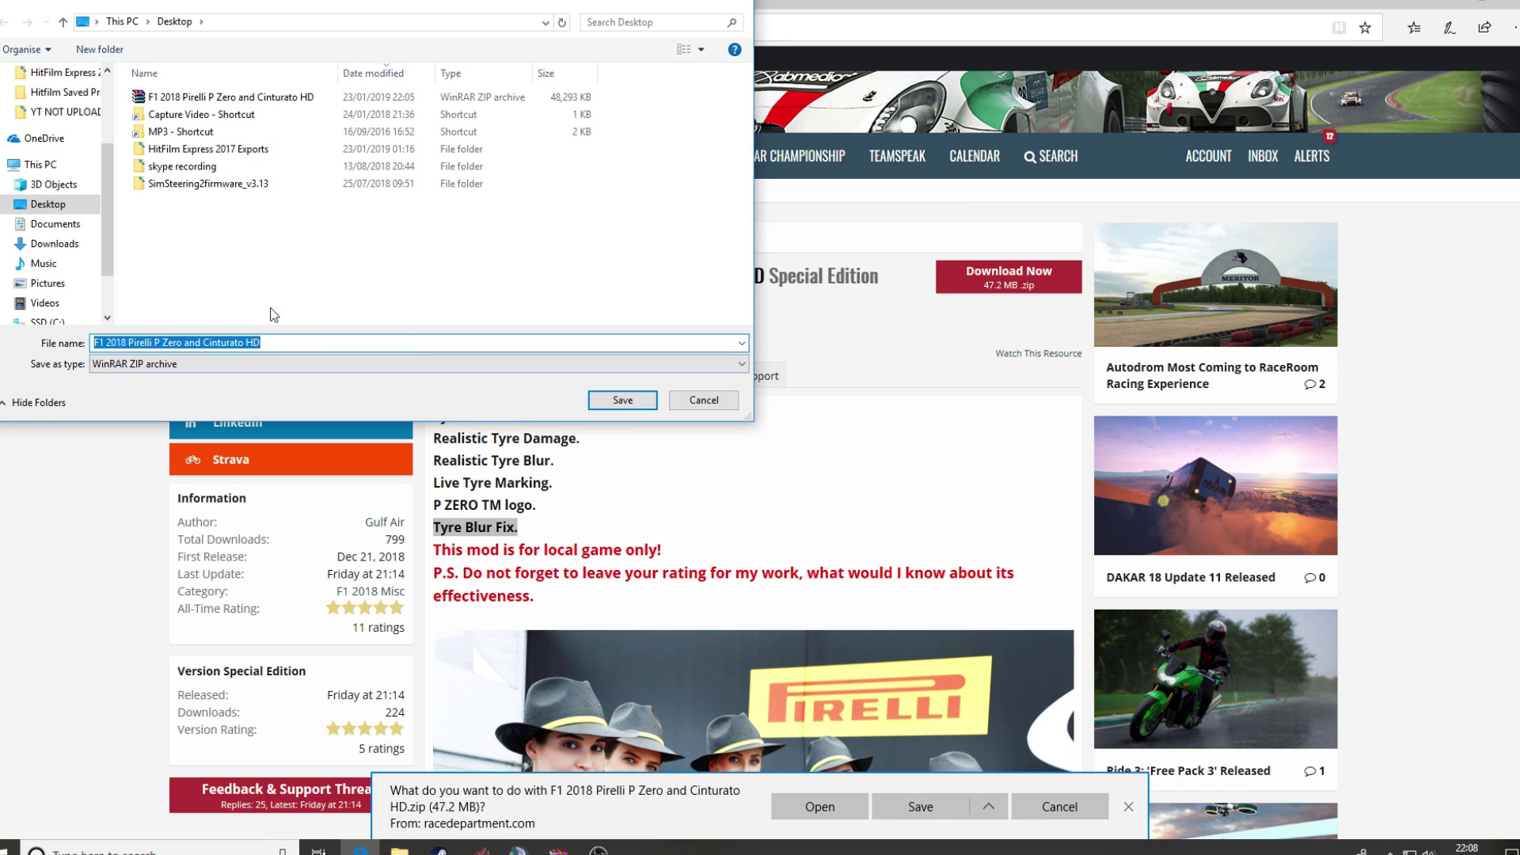
left_click(72, 212)
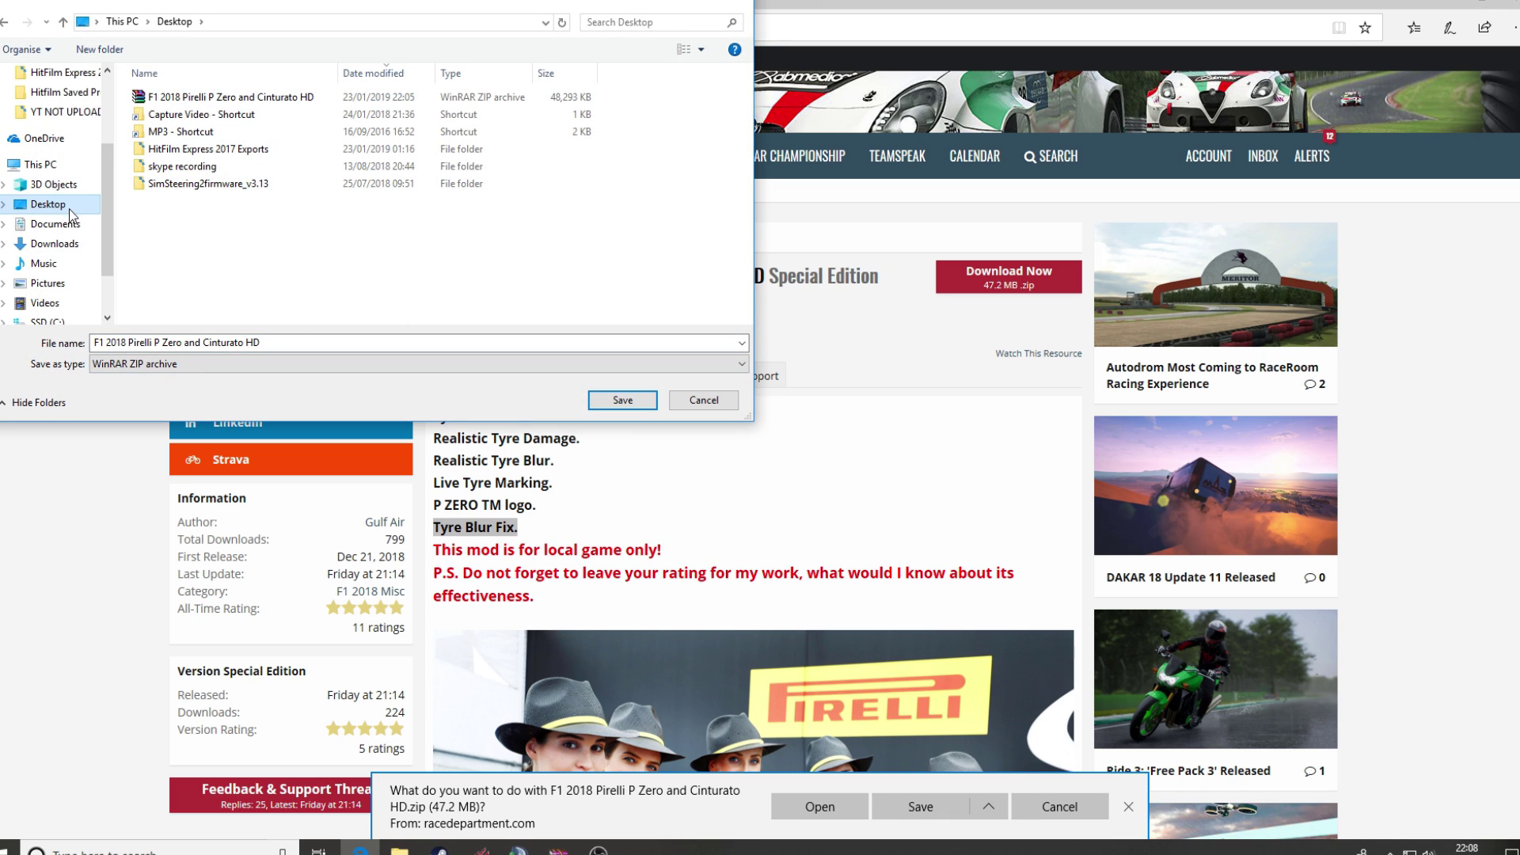
left_click(608, 409)
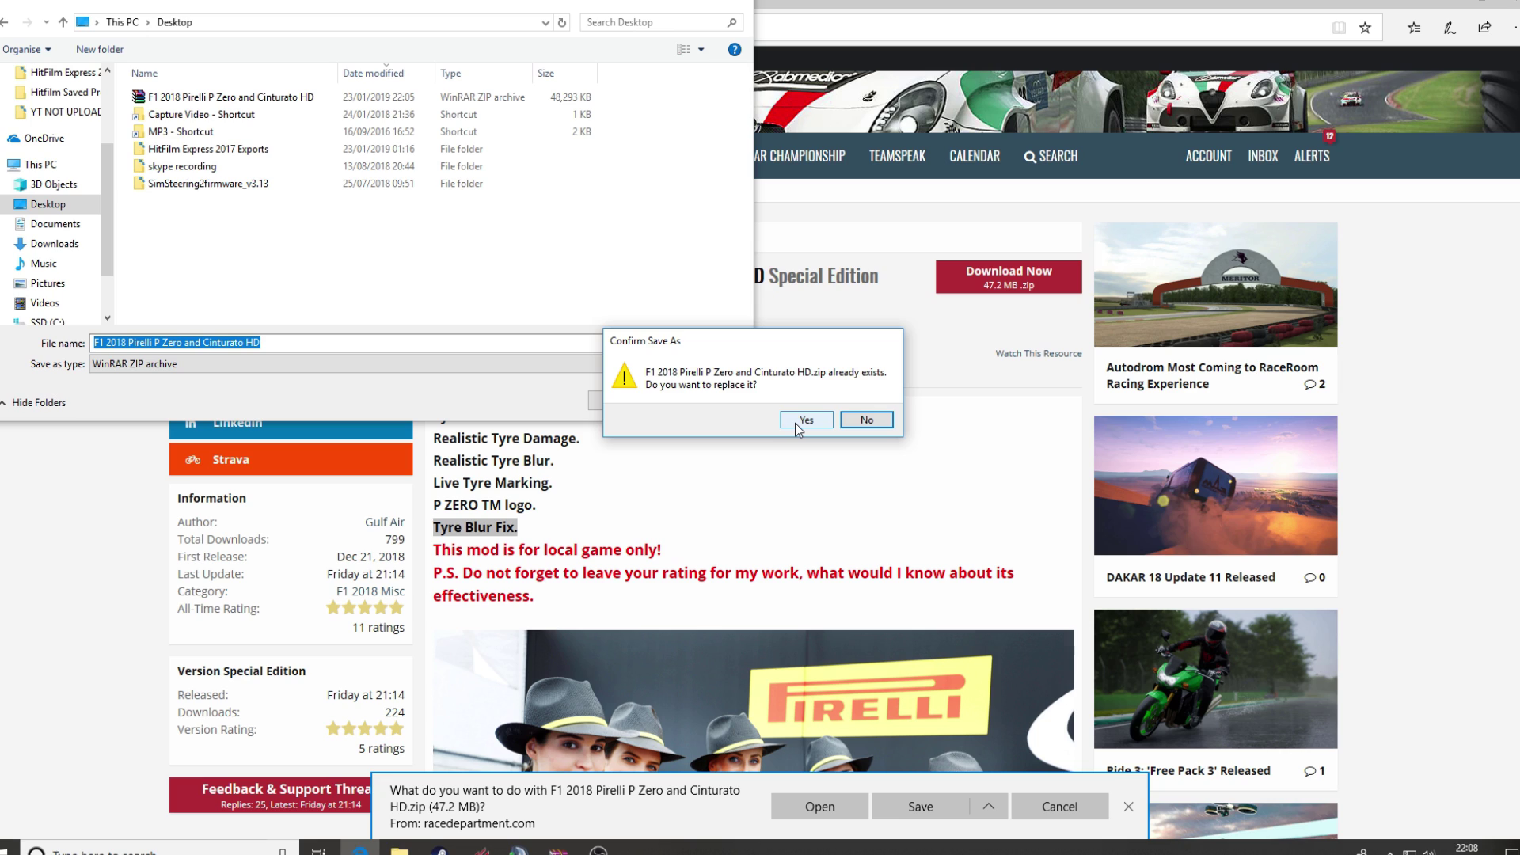
left_click(795, 422)
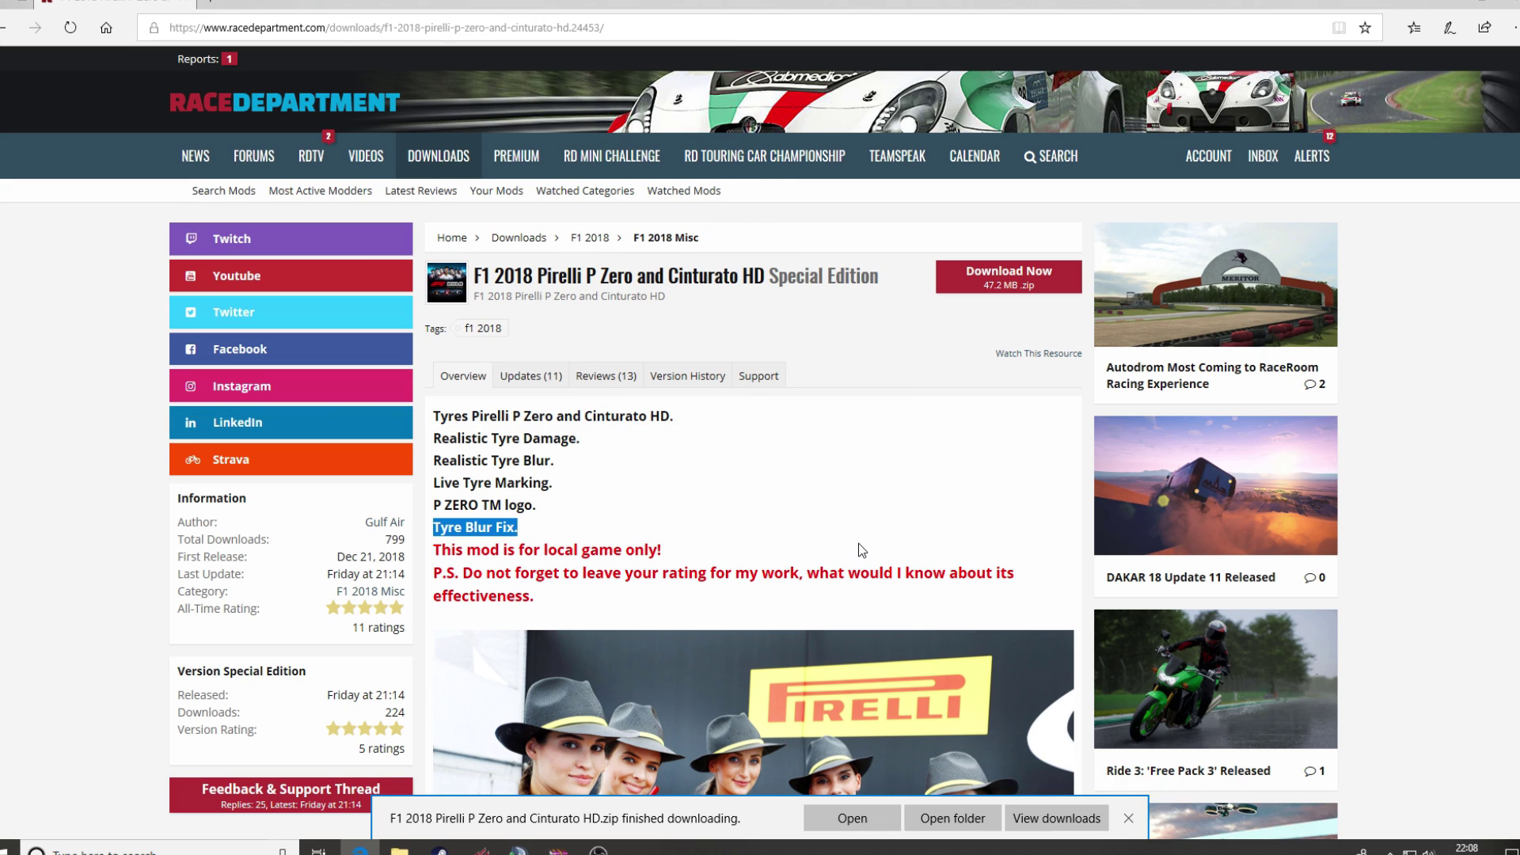
left_click(858, 815)
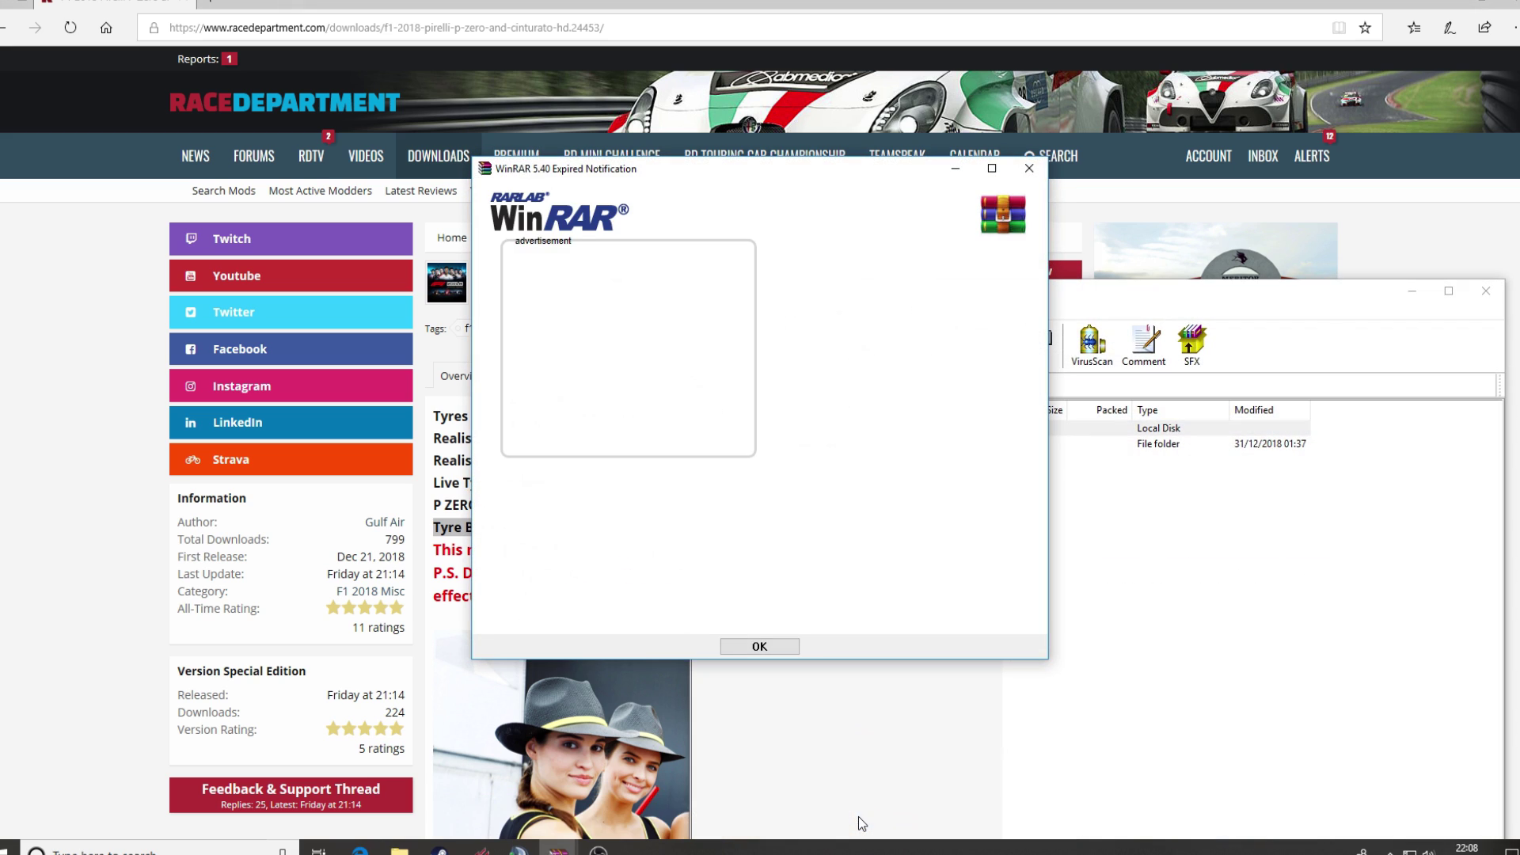
left_click(1029, 168)
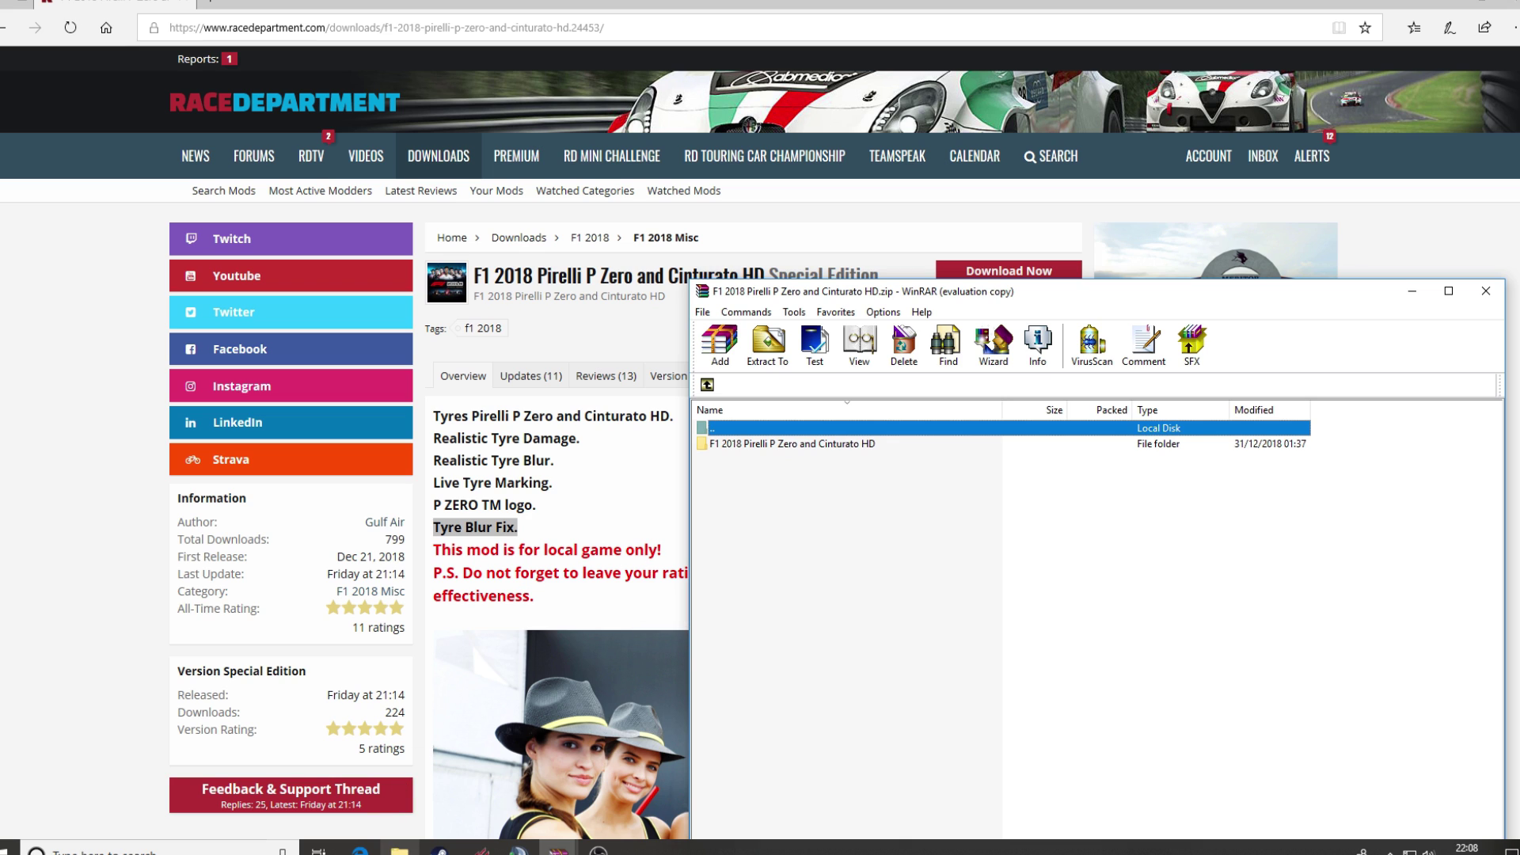
Switch to File Explorer showing D:\New folder\steamapps\common\F1 2018.
left_click(400, 849)
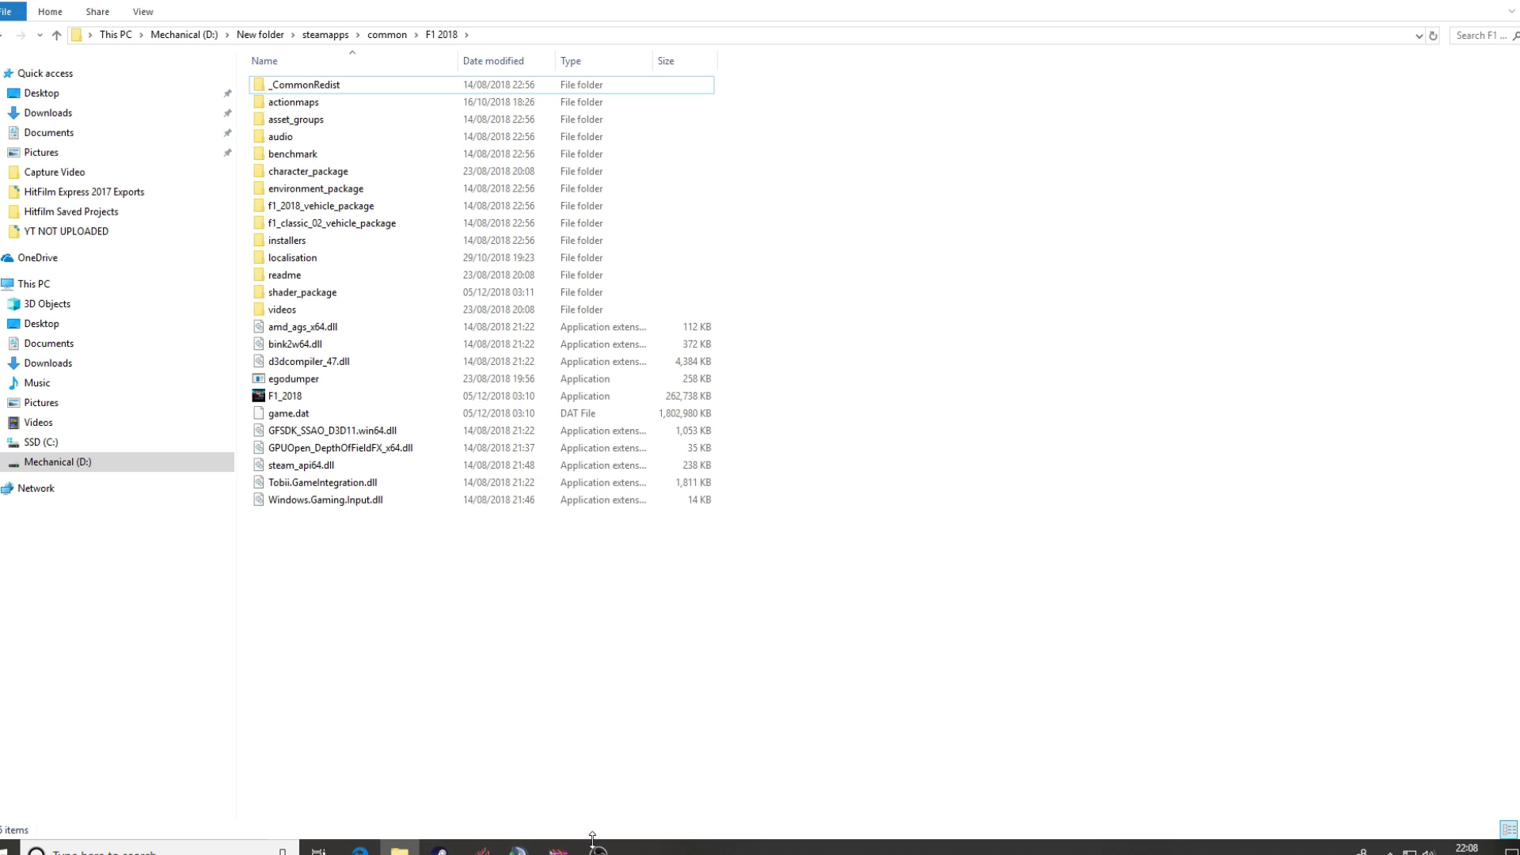
Open the mod folder inside the archive and reopen the F1 2018 game folder in Explorer.
mouse_move(558, 847)
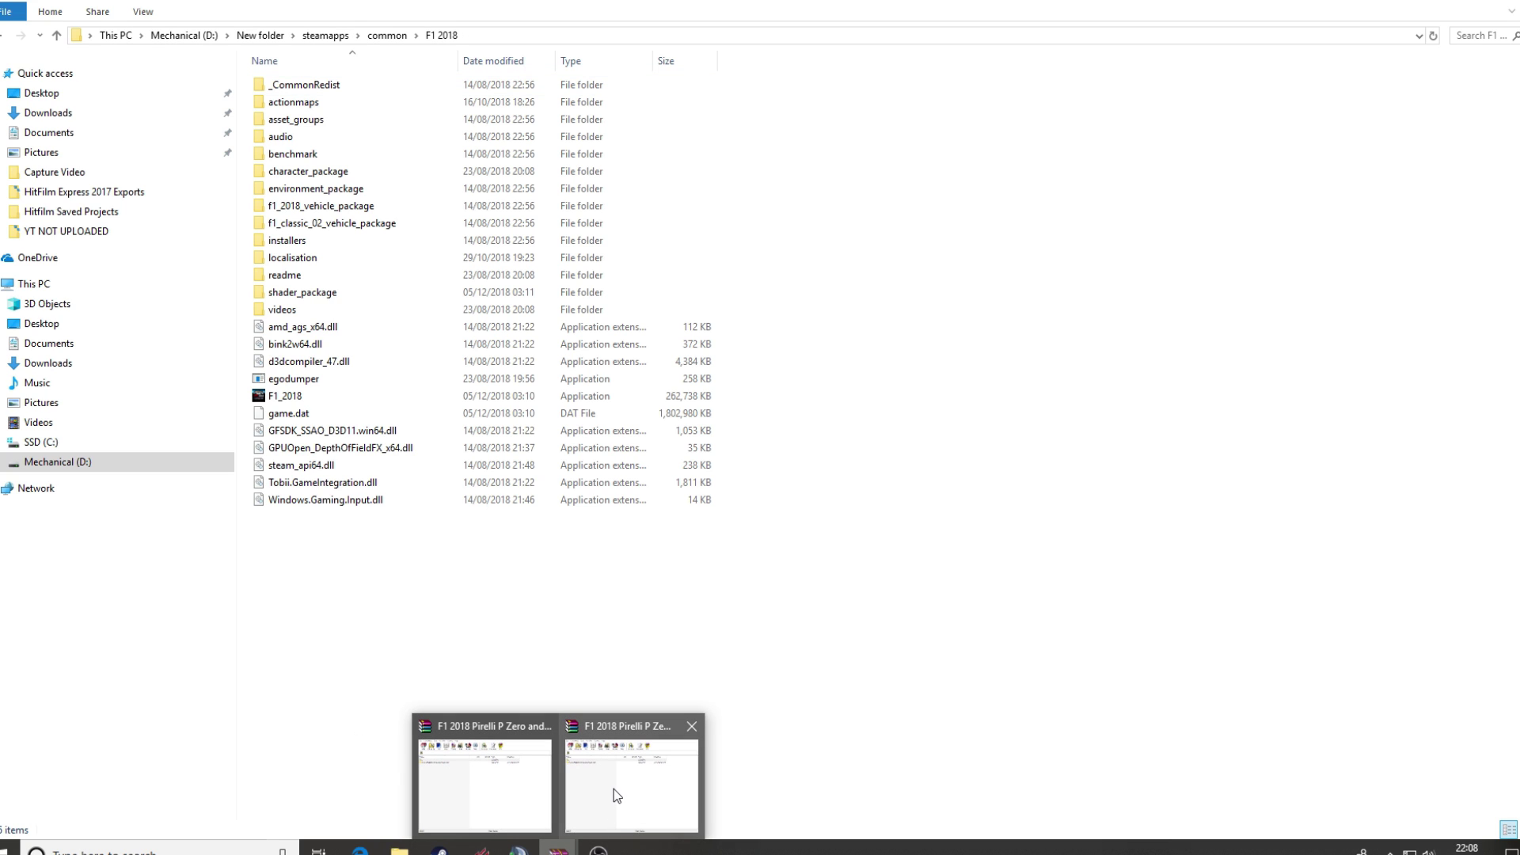
left_click(614, 788)
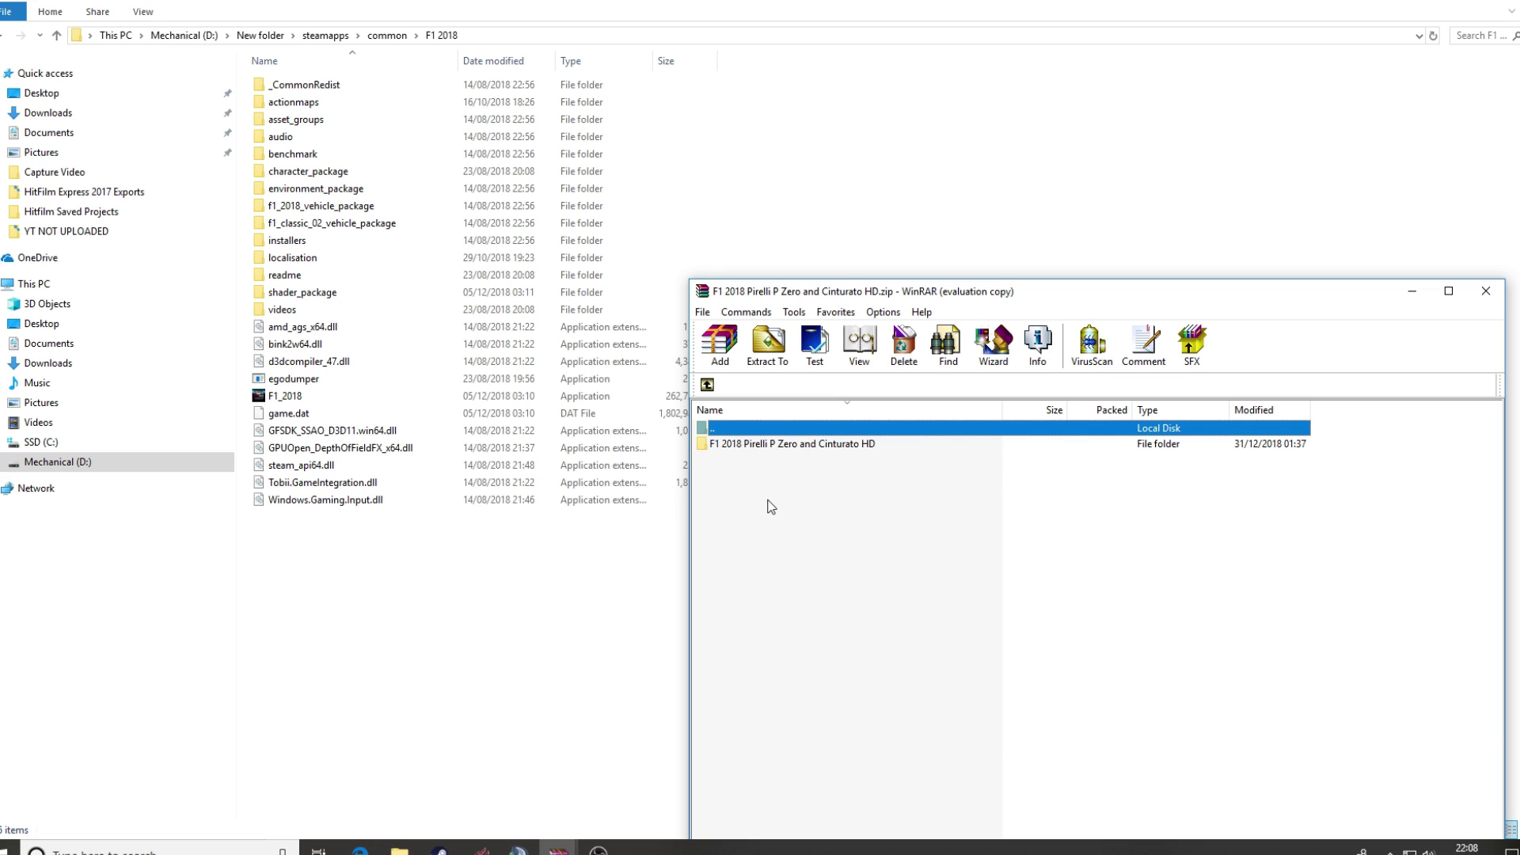
left_click(772, 446)
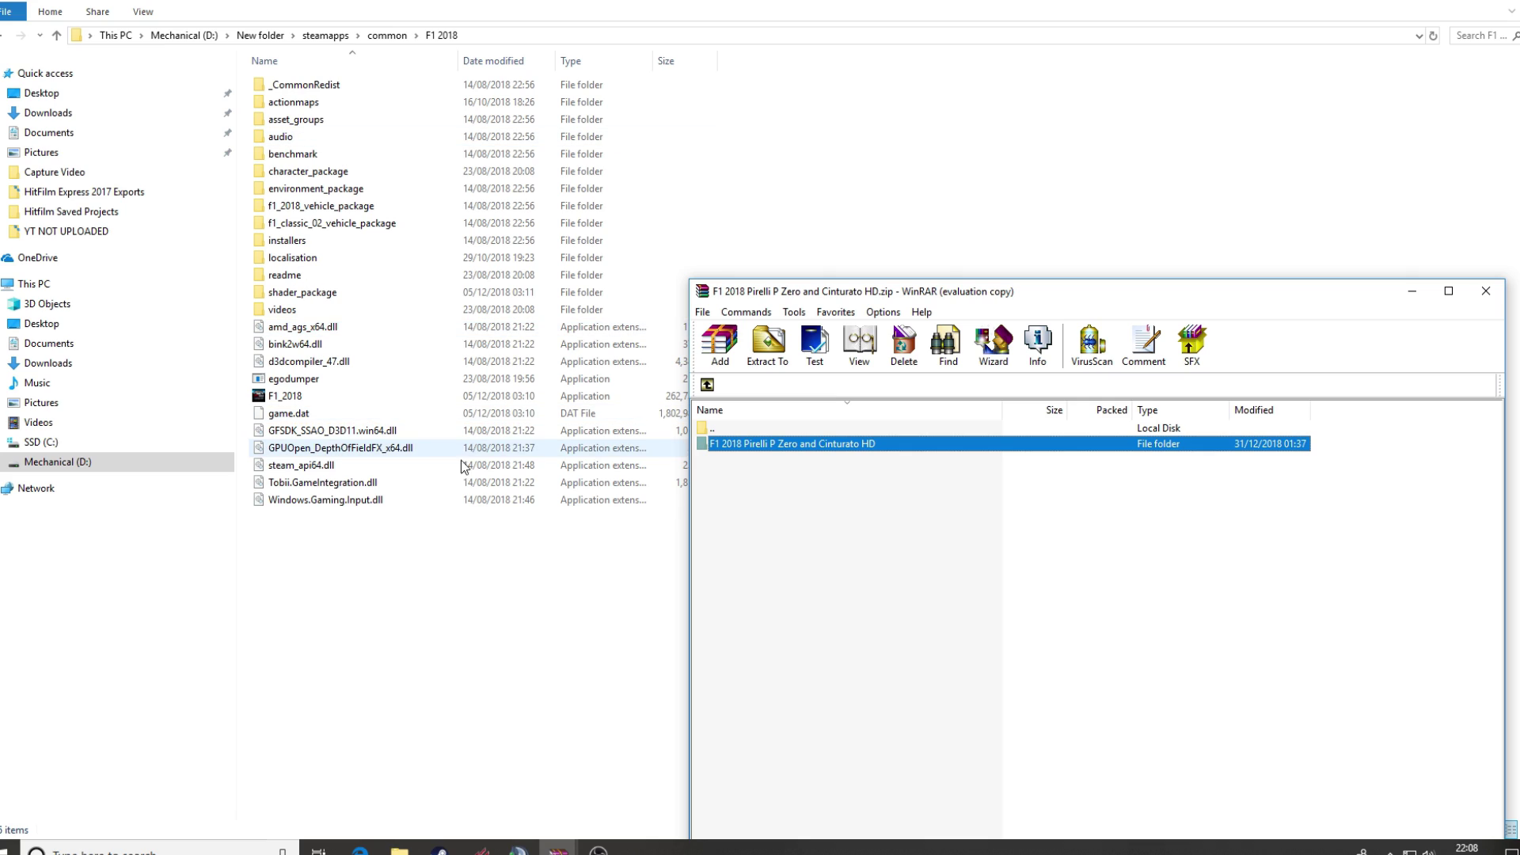
double_click(785, 444)
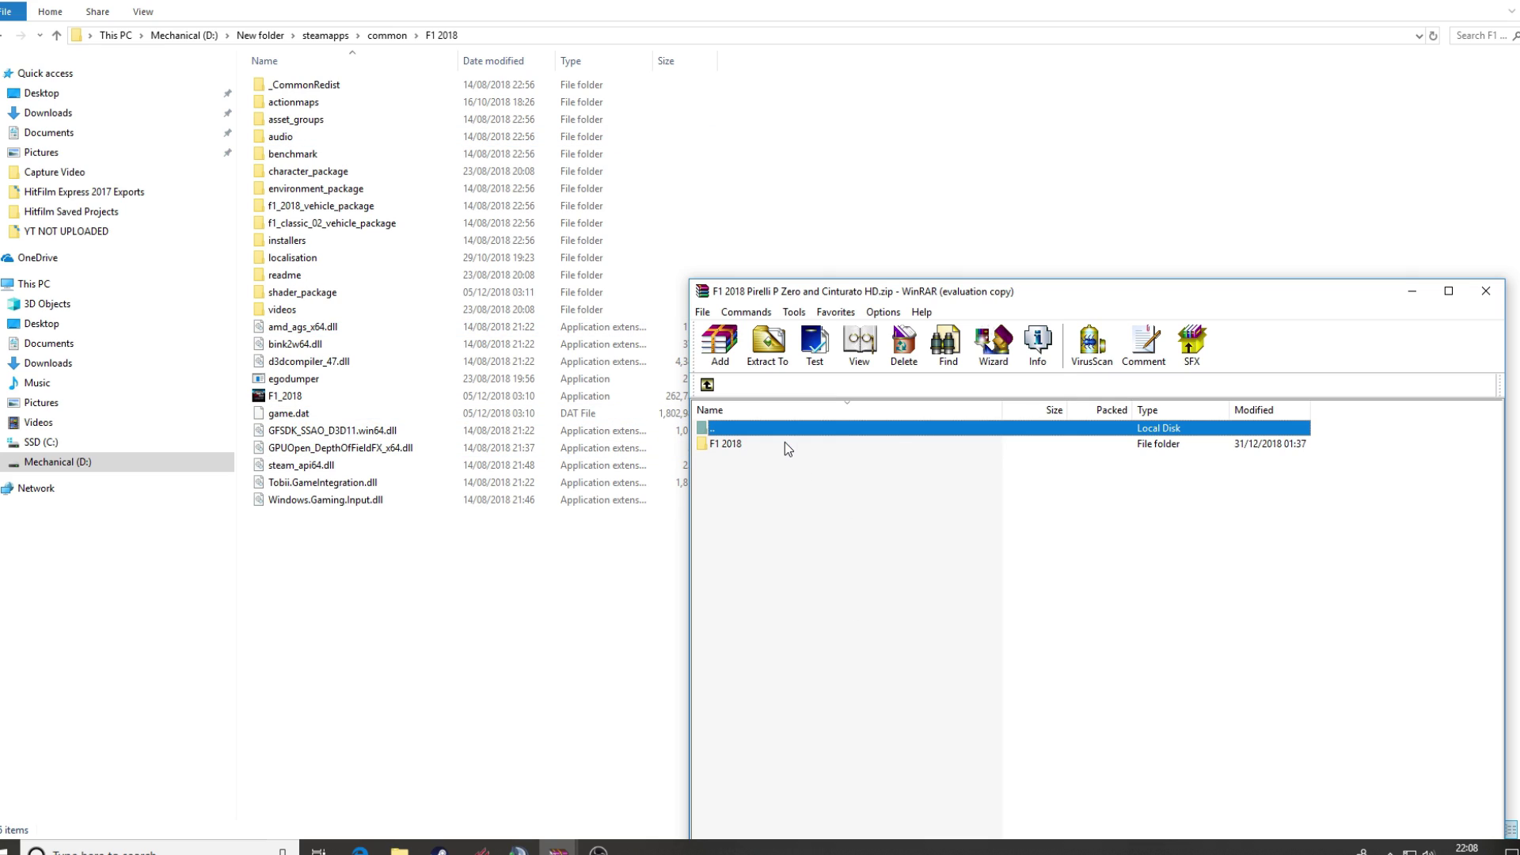
left_click(727, 444)
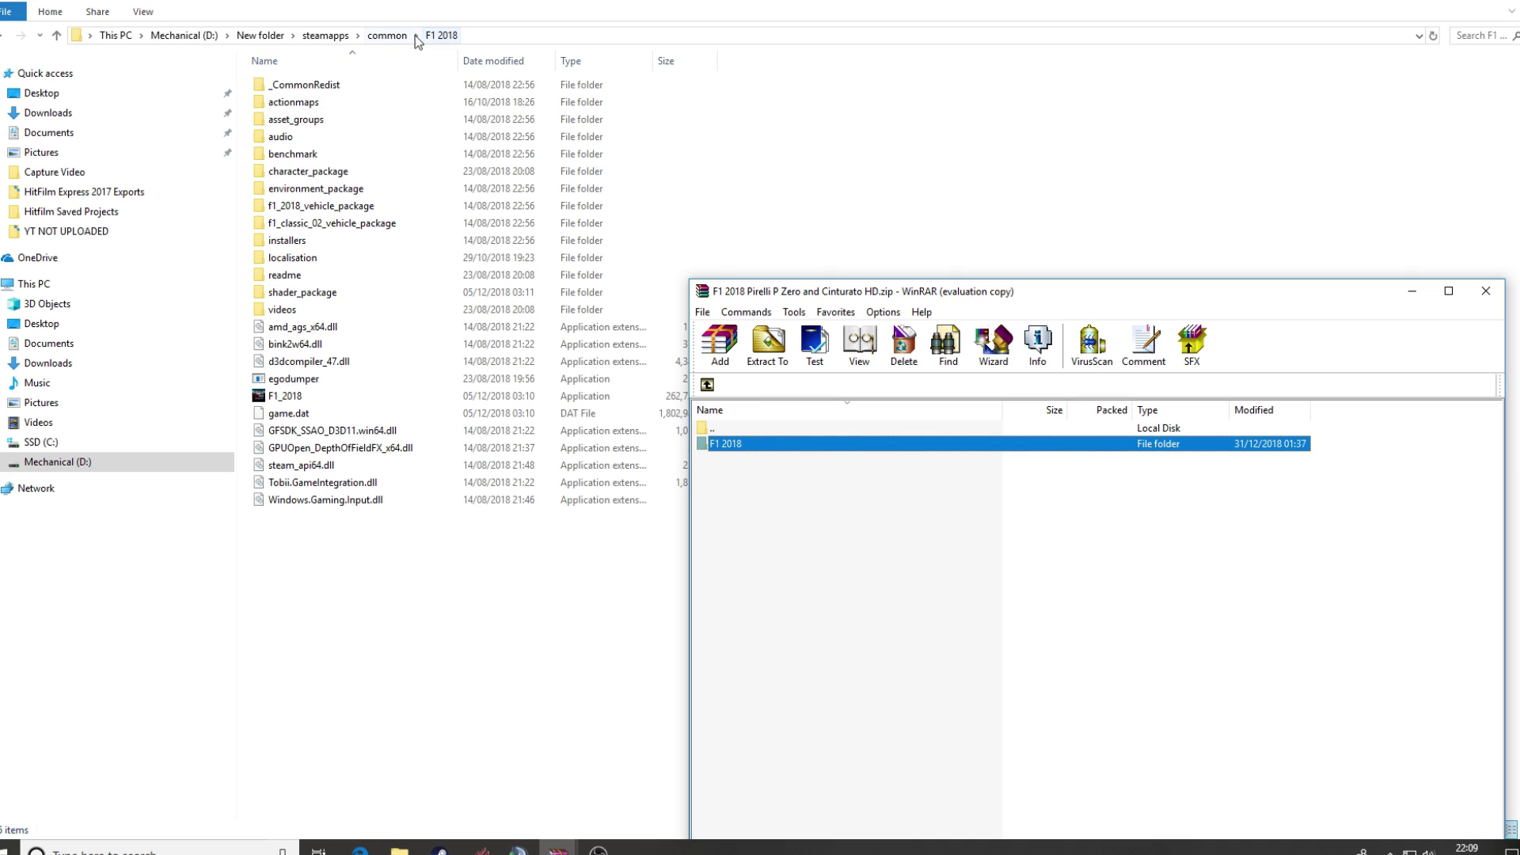
left_click(388, 36)
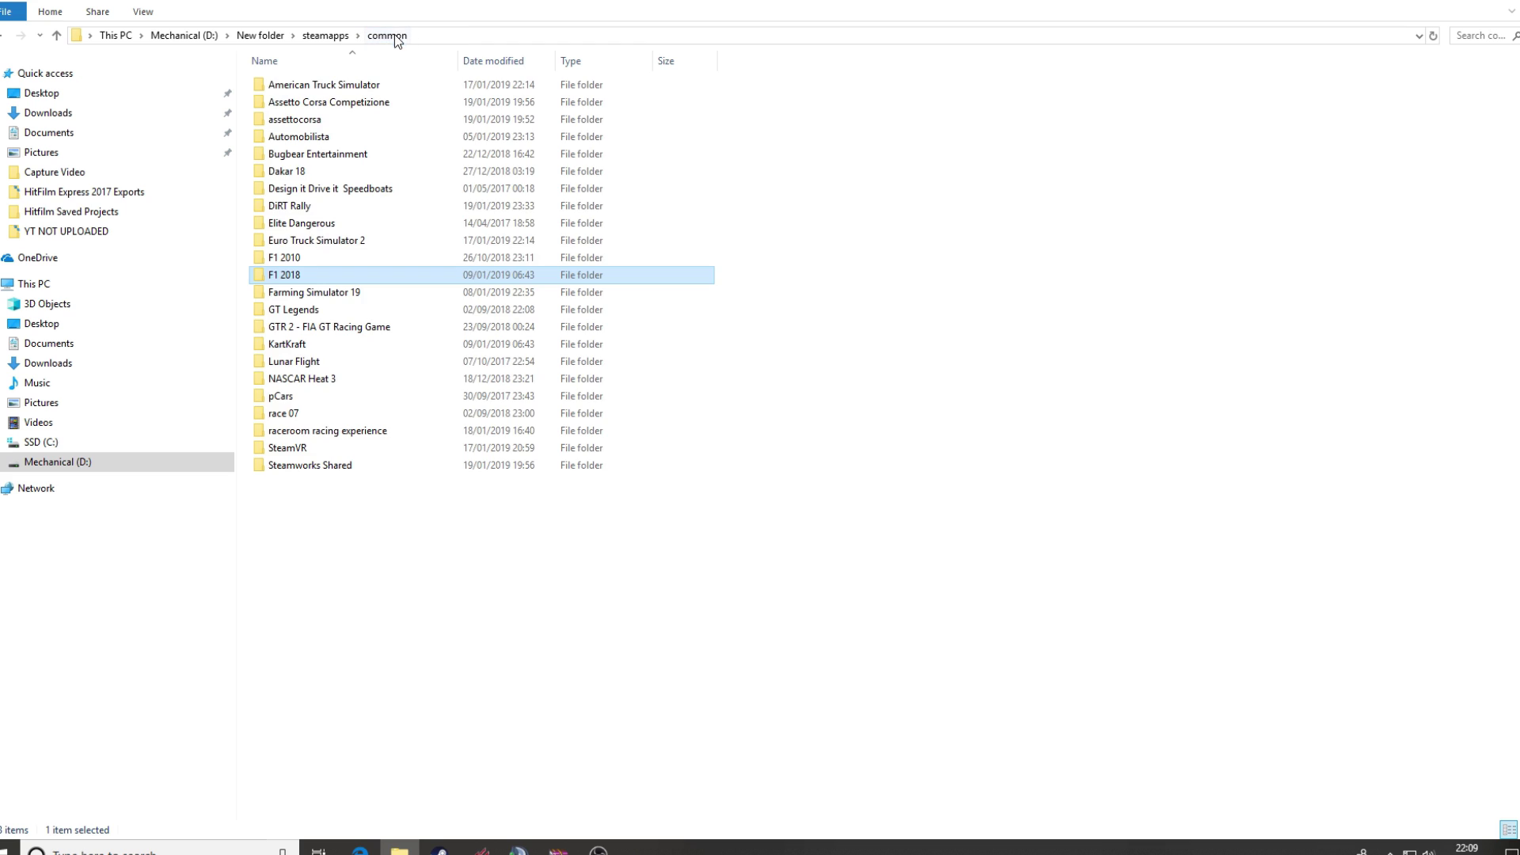
double_click(289, 279)
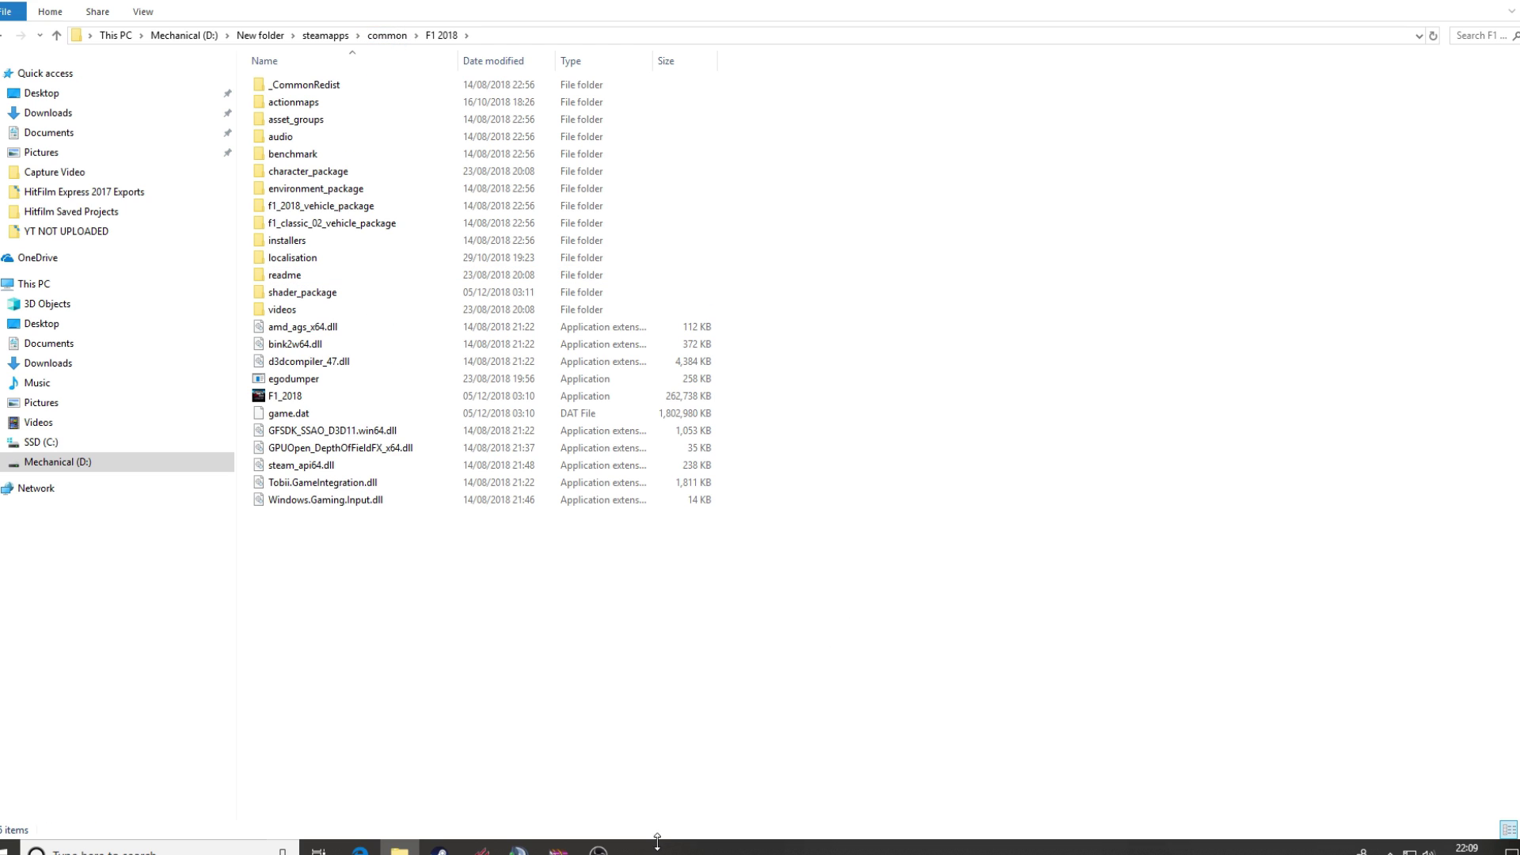
Open the archive's F1 2018 folder so its asset_groups matches the game's asset_groups folder.
mouse_move(558, 848)
left_click(631, 815)
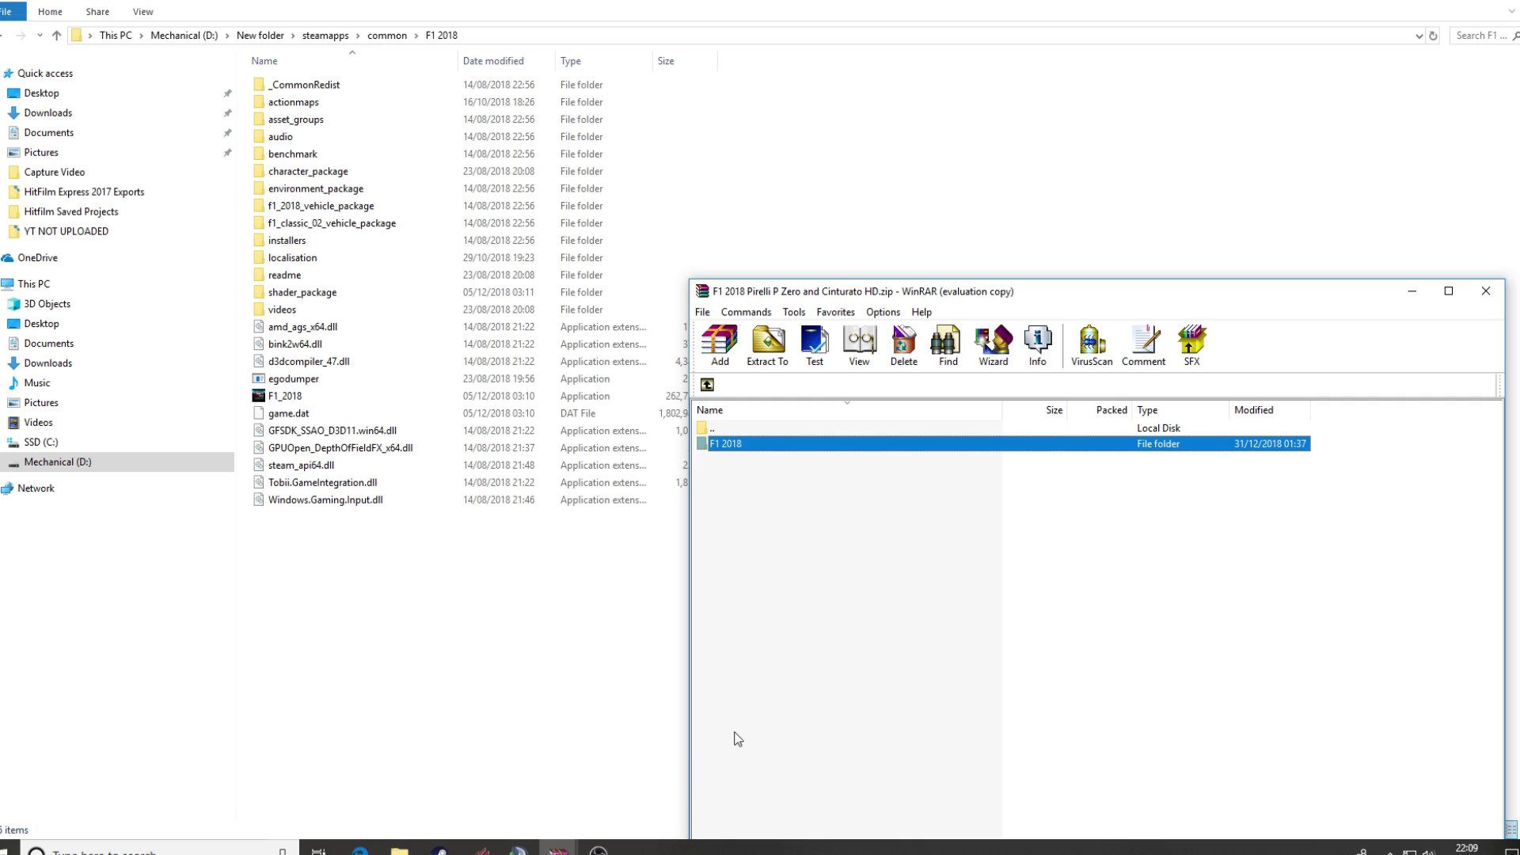
left_click(740, 432)
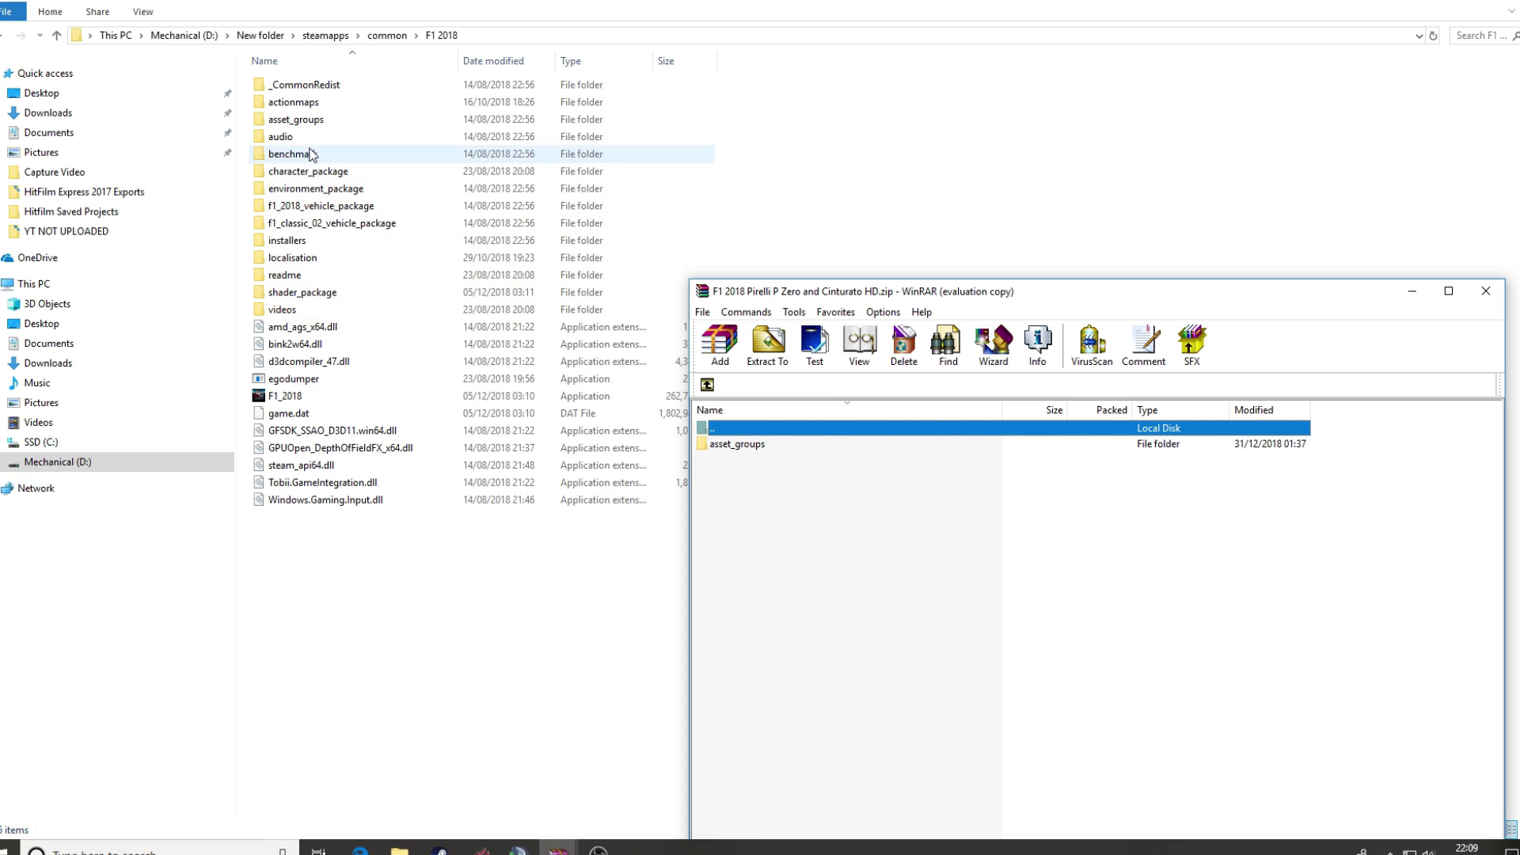
left_click(297, 119)
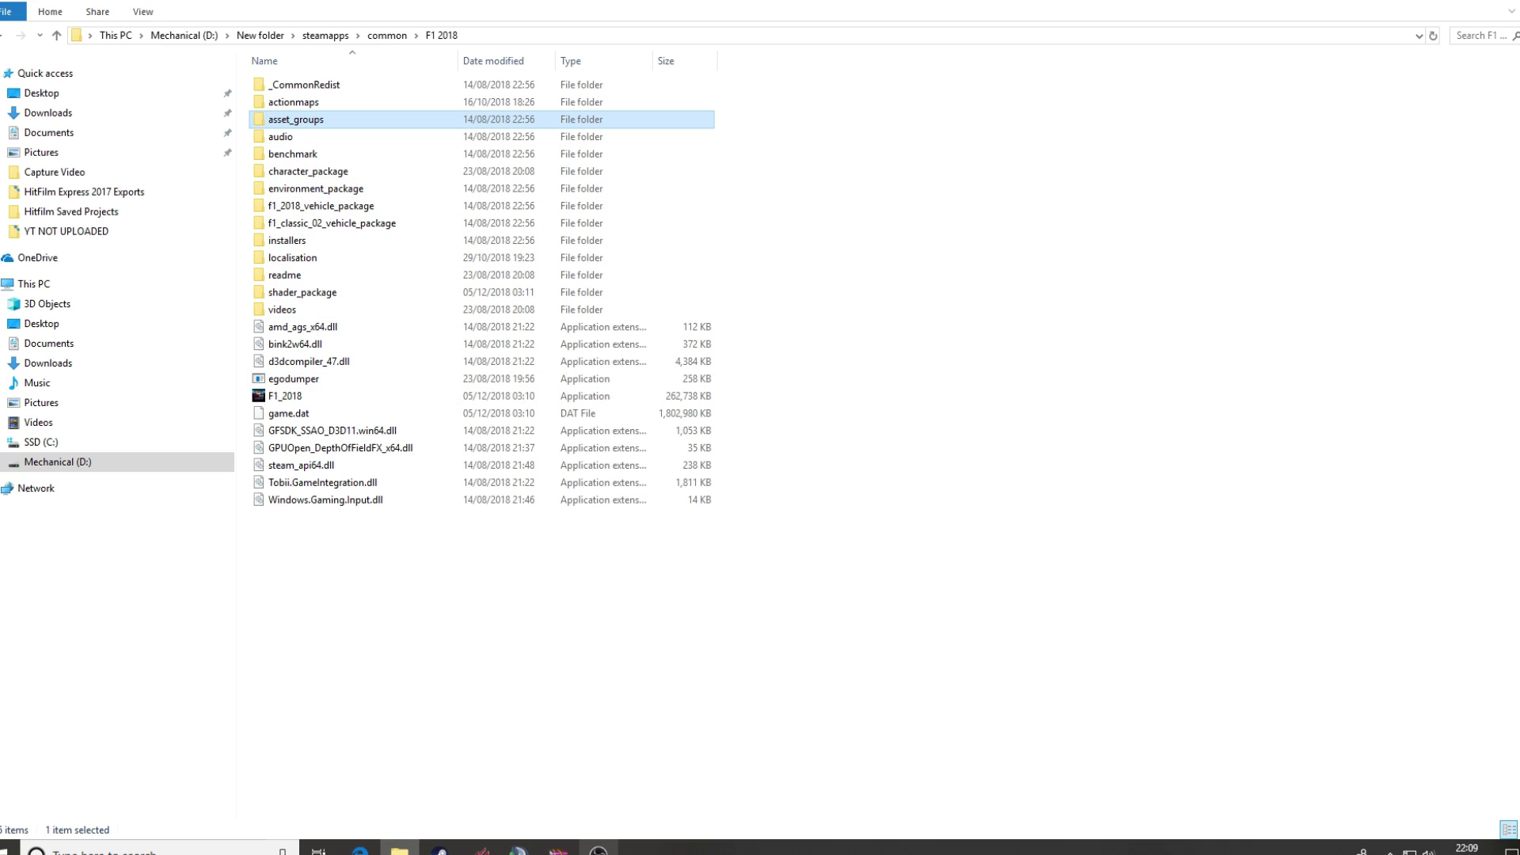
mouse_move(558, 849)
left_click(614, 777)
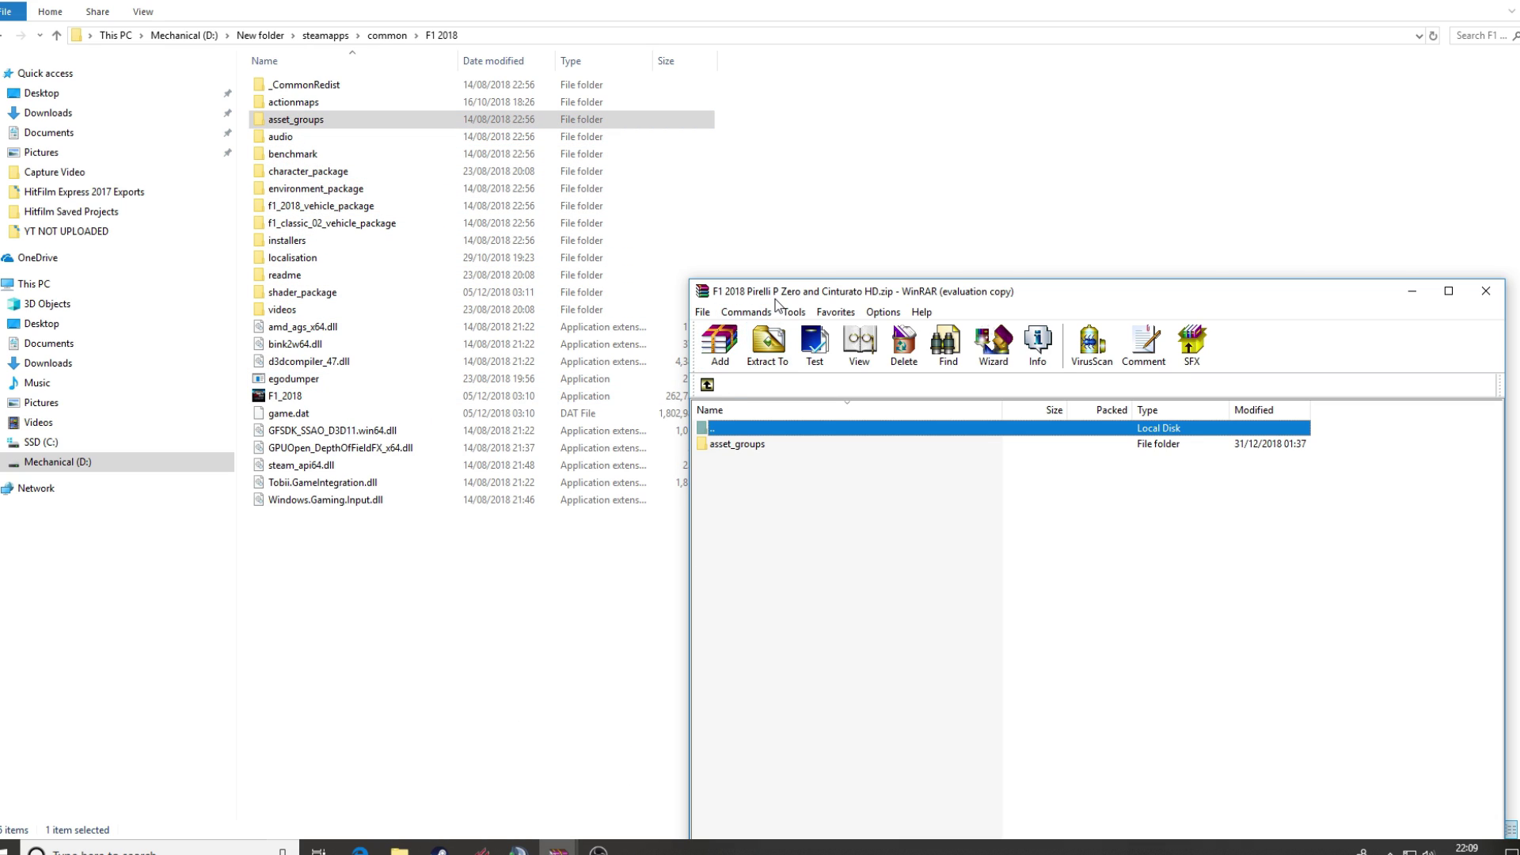
Place WinRAR and Explorer side by side and drag asset_groups into the game folder, replacing existing files.
left_click_drag(775, 302, 1519, 238)
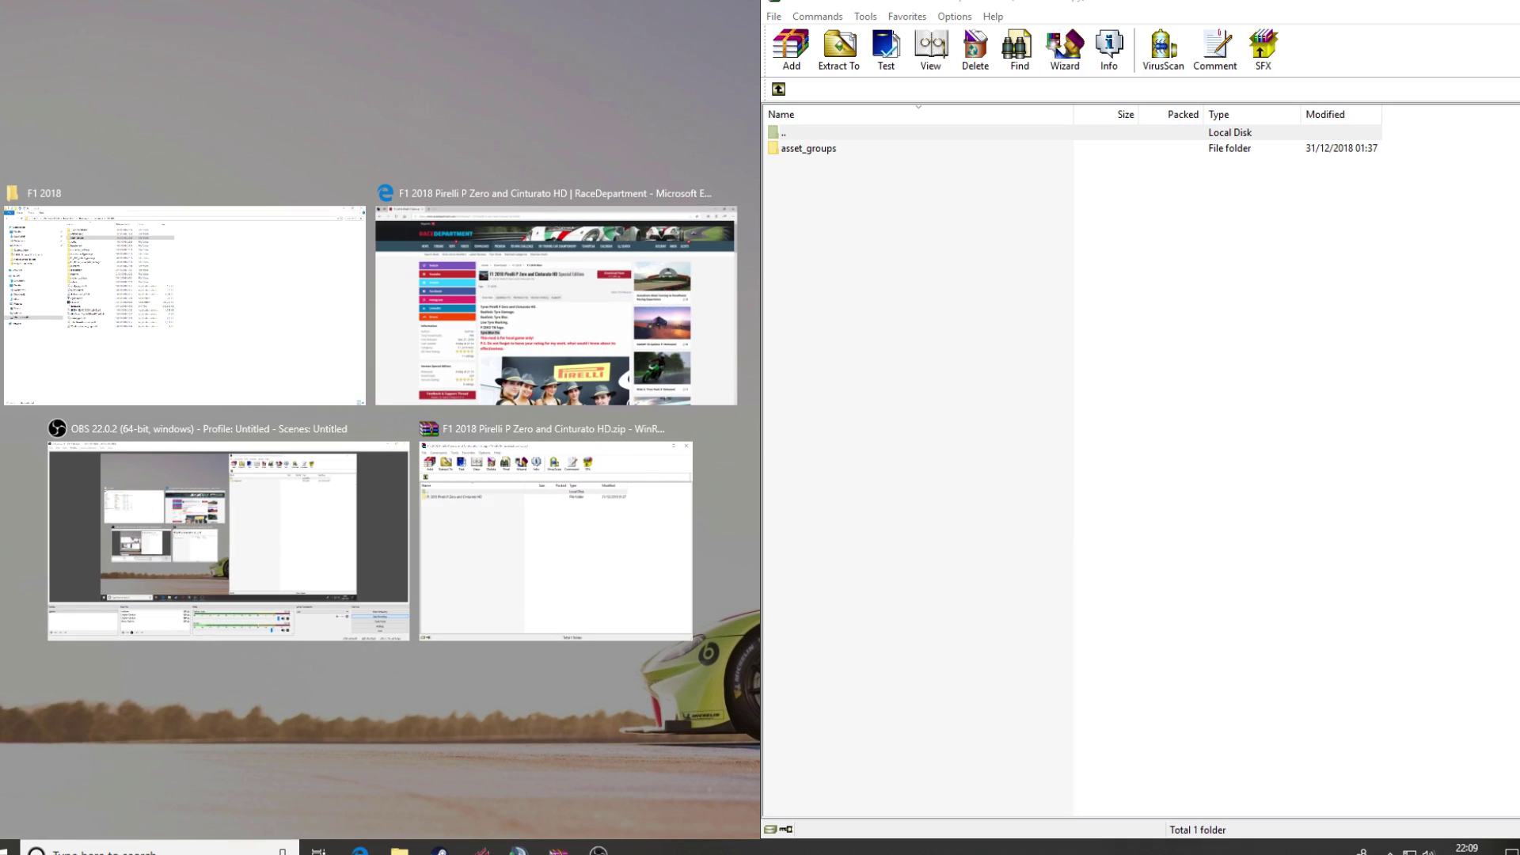
left_click(178, 346)
left_click(810, 152)
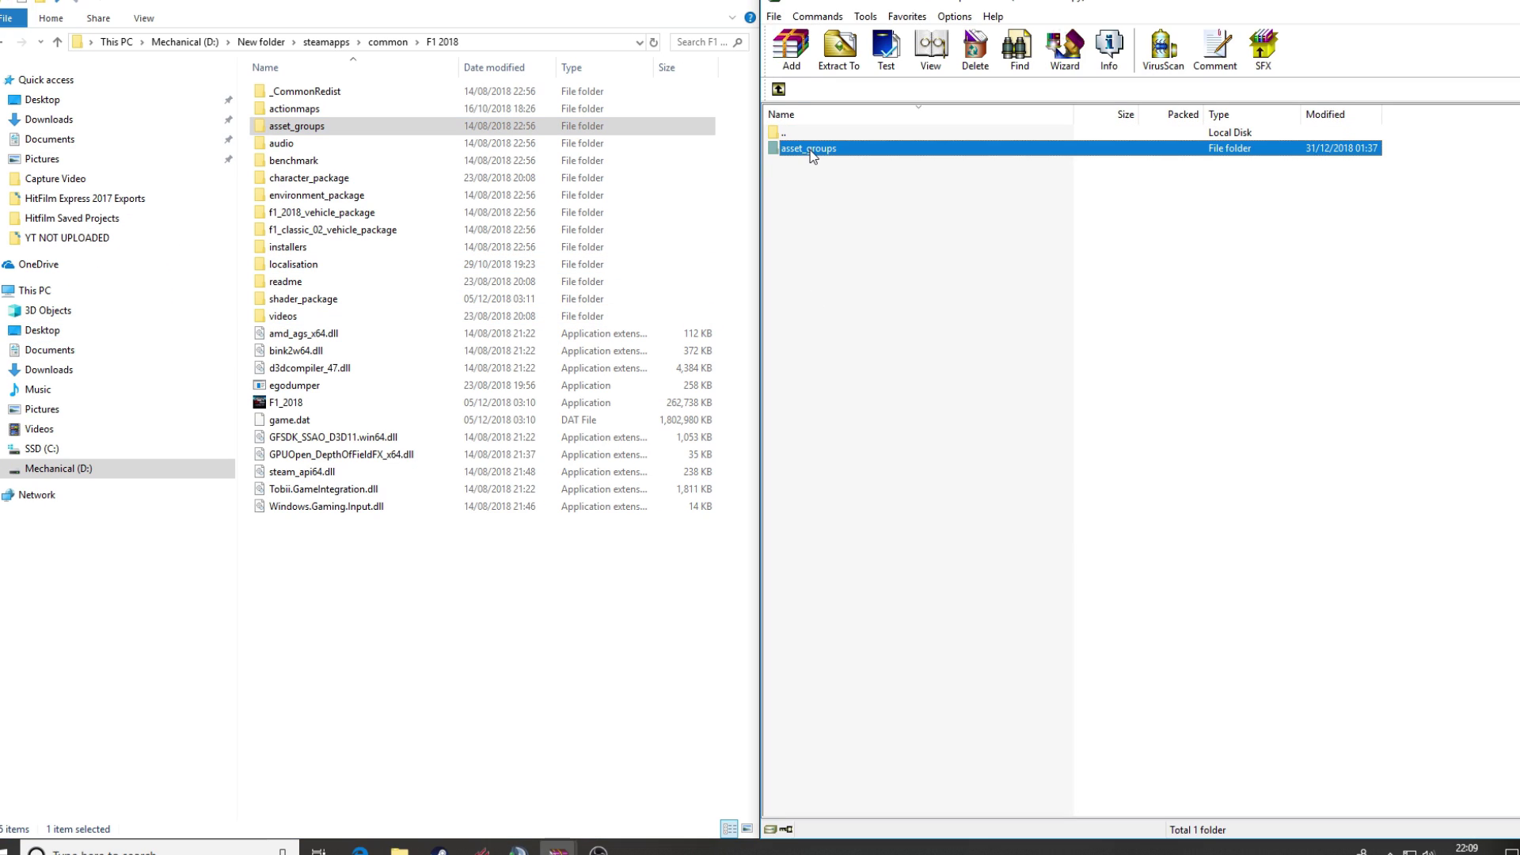
left_click_drag(810, 154, 474, 547)
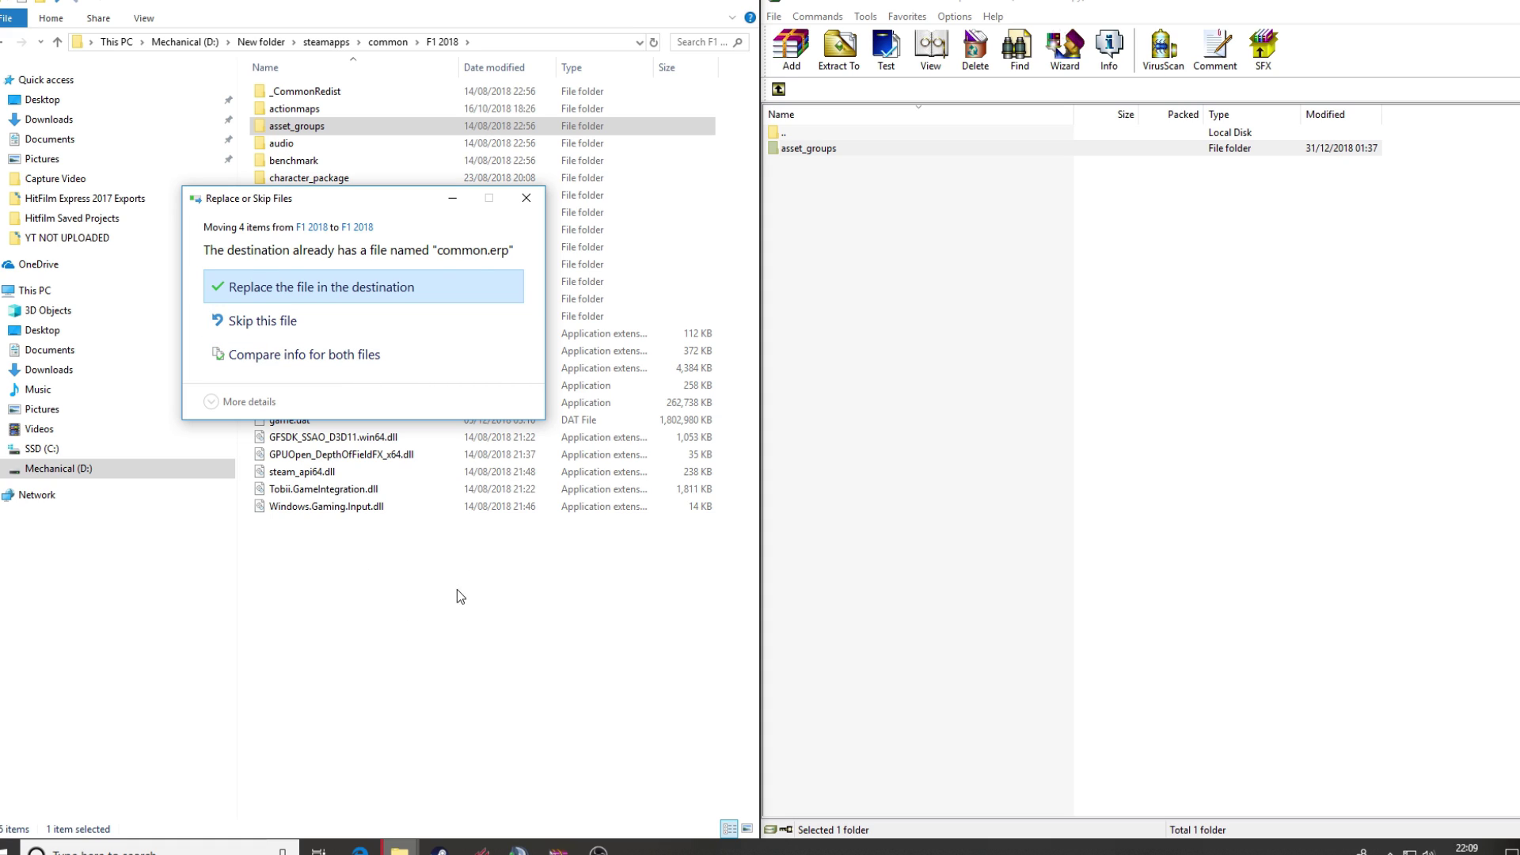
left_click(300, 296)
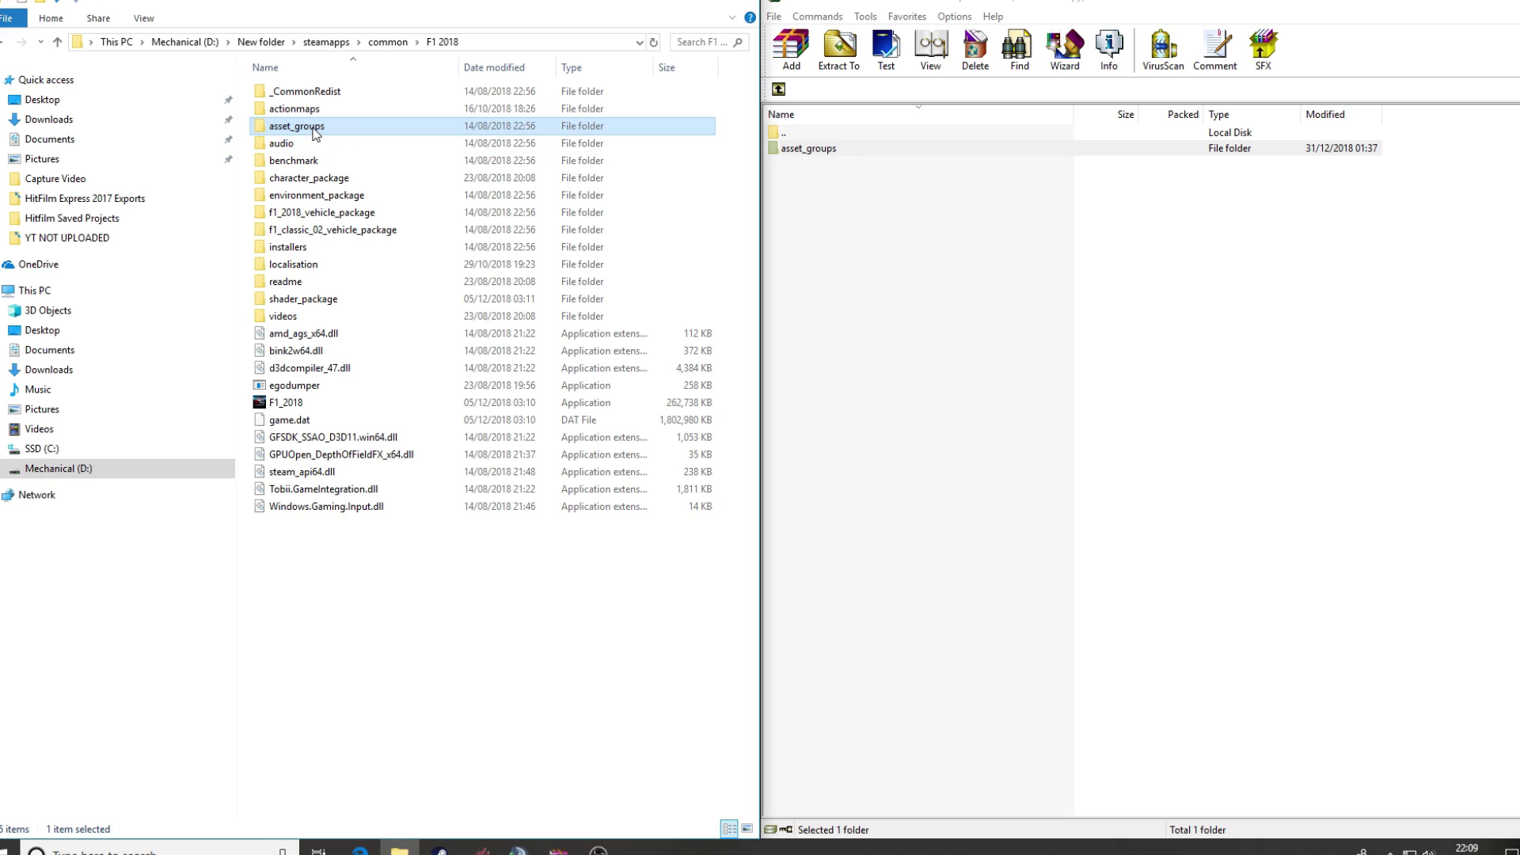
Open asset_groups\f1_2018_vehicle_package in both the archive and the game folder.
left_click(801, 155)
double_click(801, 155)
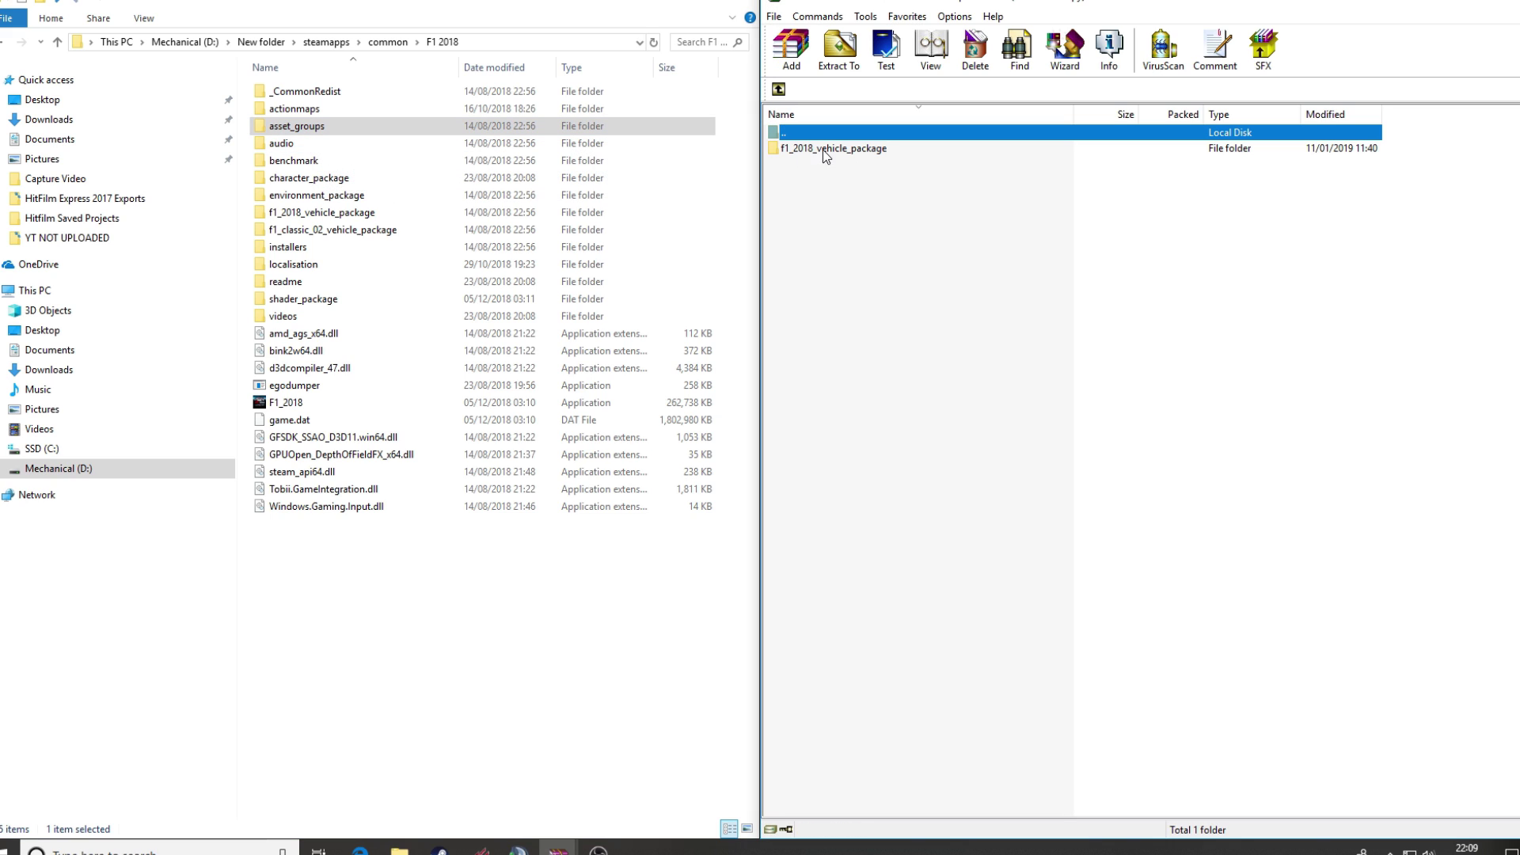
double_click(298, 127)
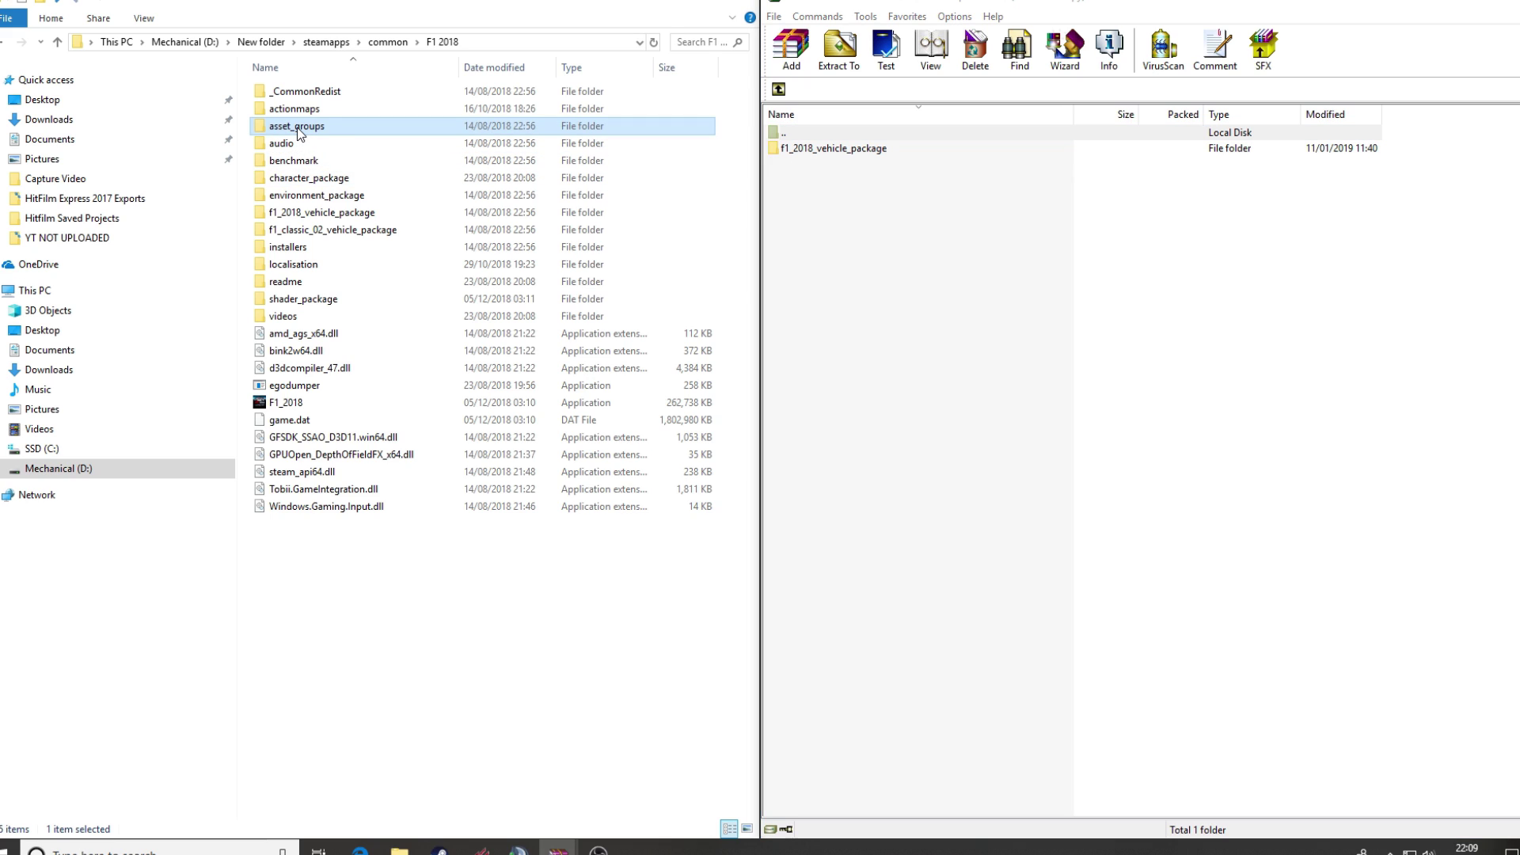
left_click(295, 145)
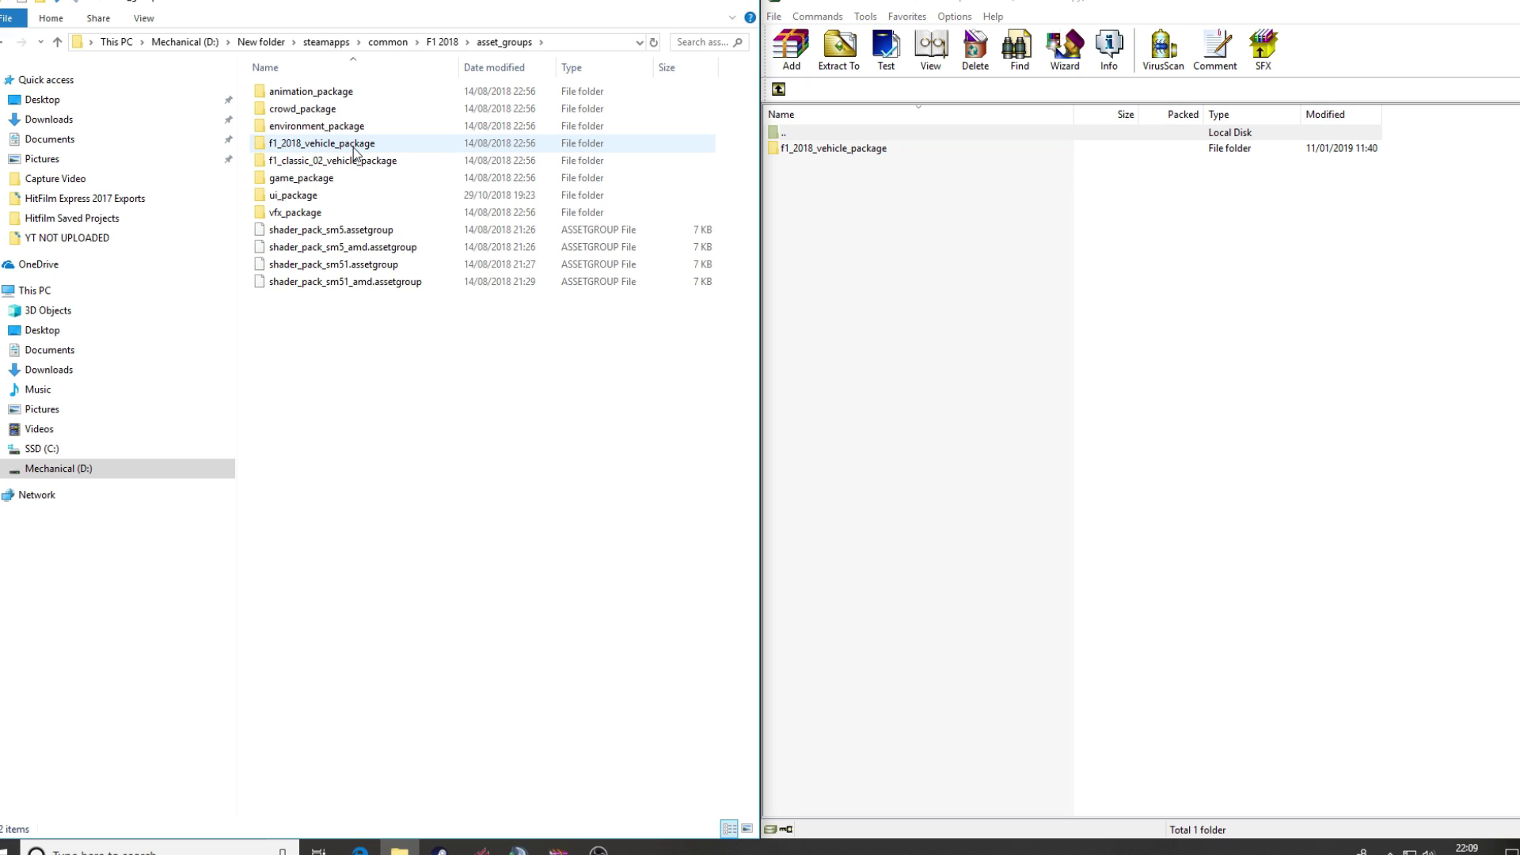
double_click(825, 151)
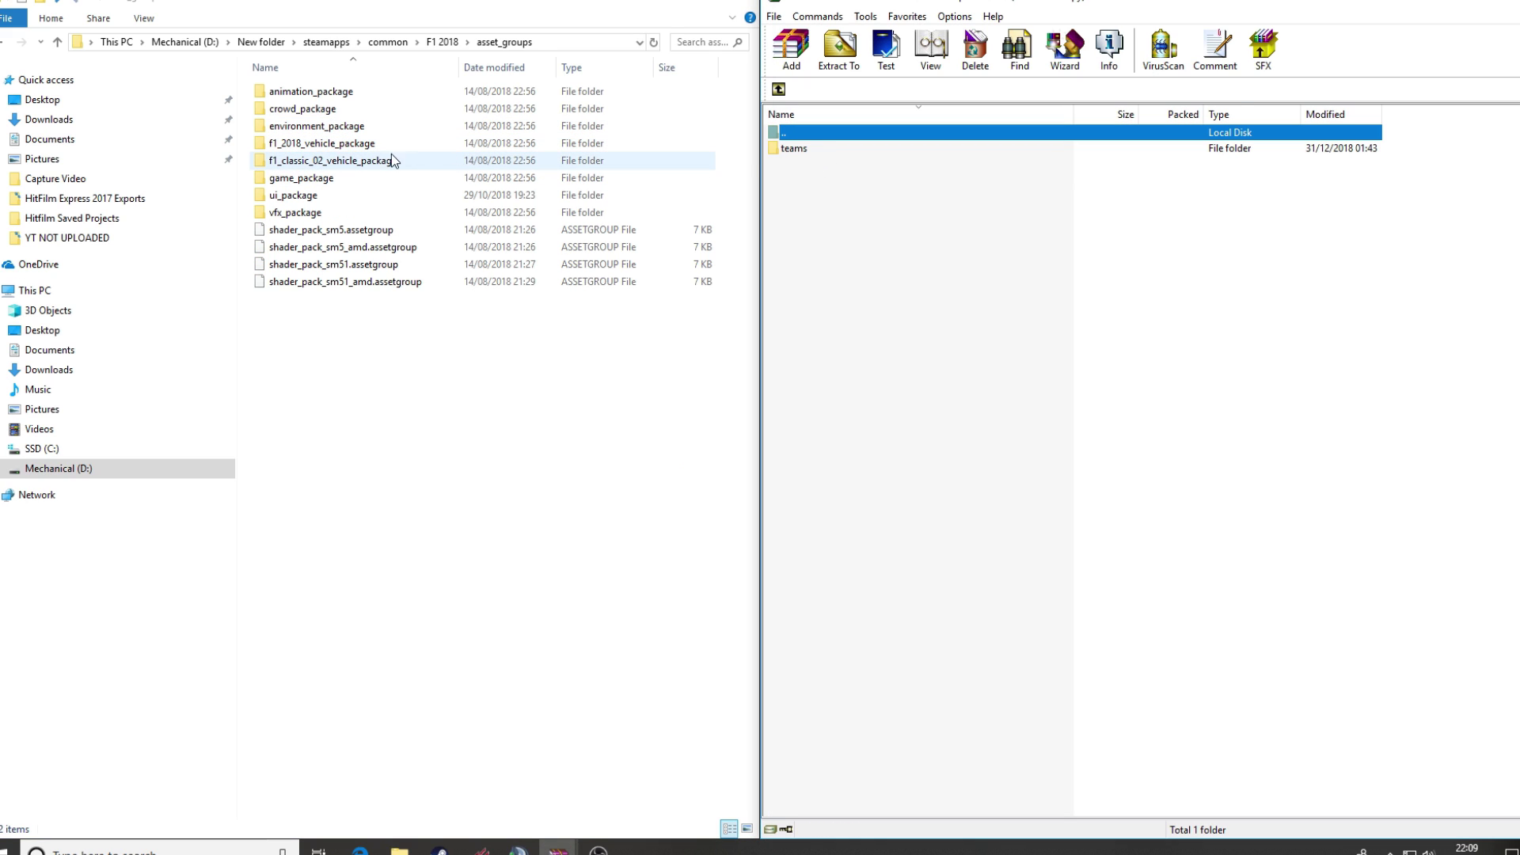
double_click(329, 148)
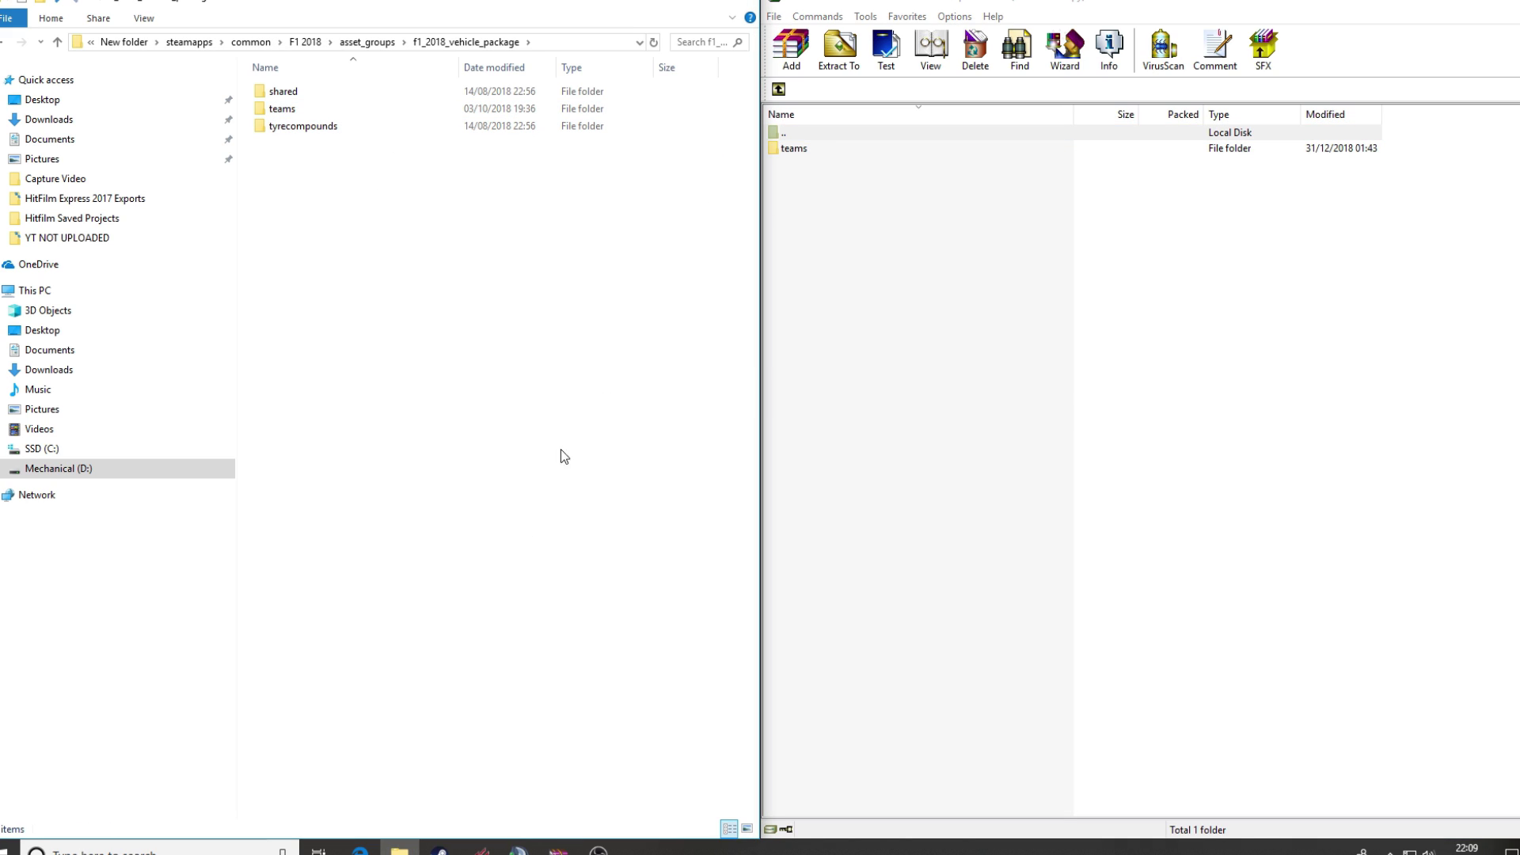
Return to the Pirelli tyre mod page in Edge and scroll to the Rate This Resource section.
mouse_move(362, 847)
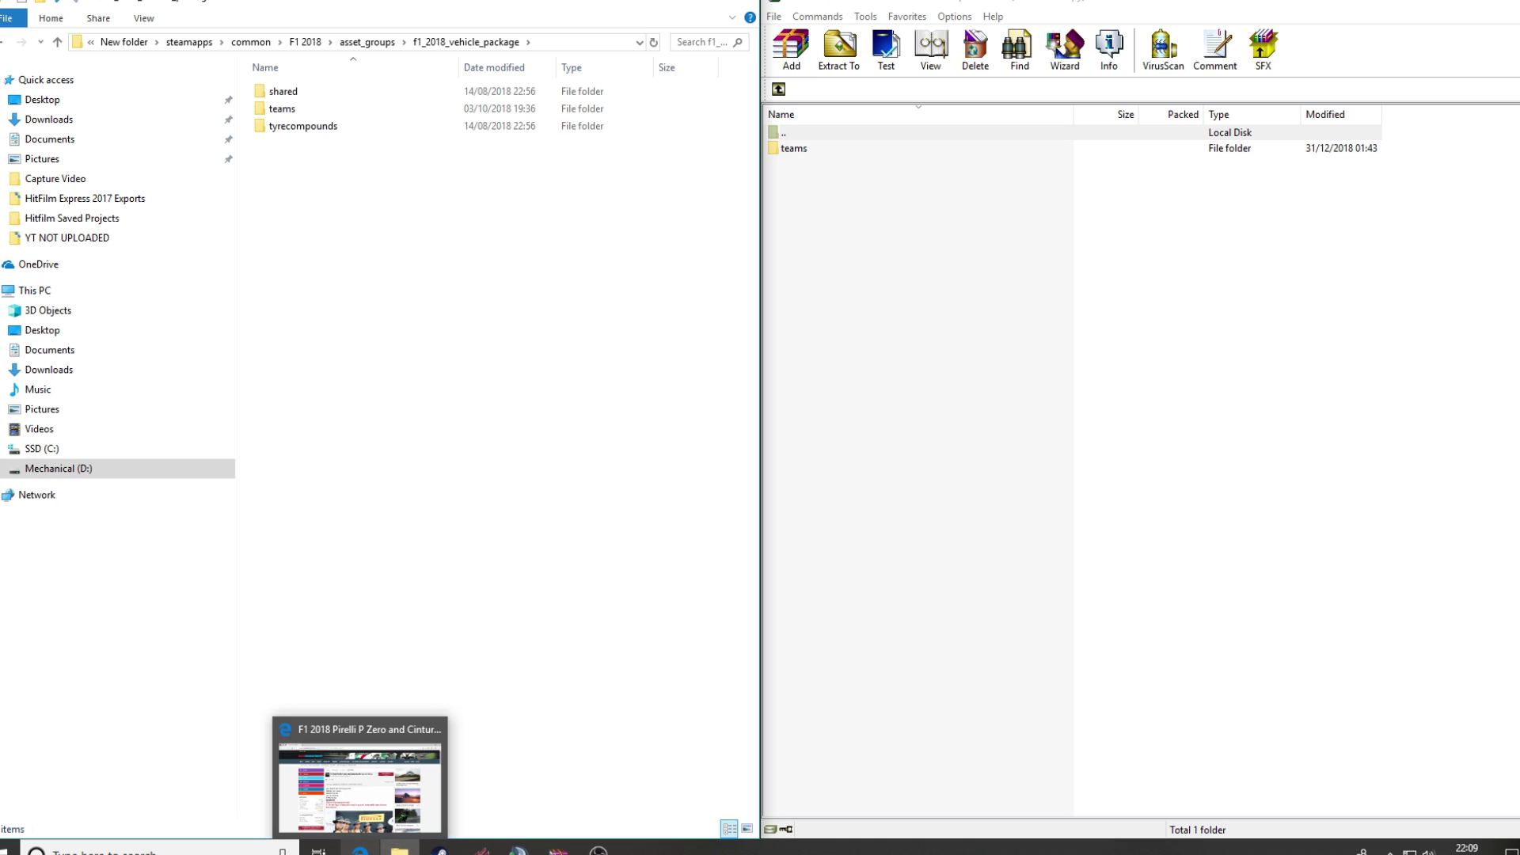
left_click(359, 804)
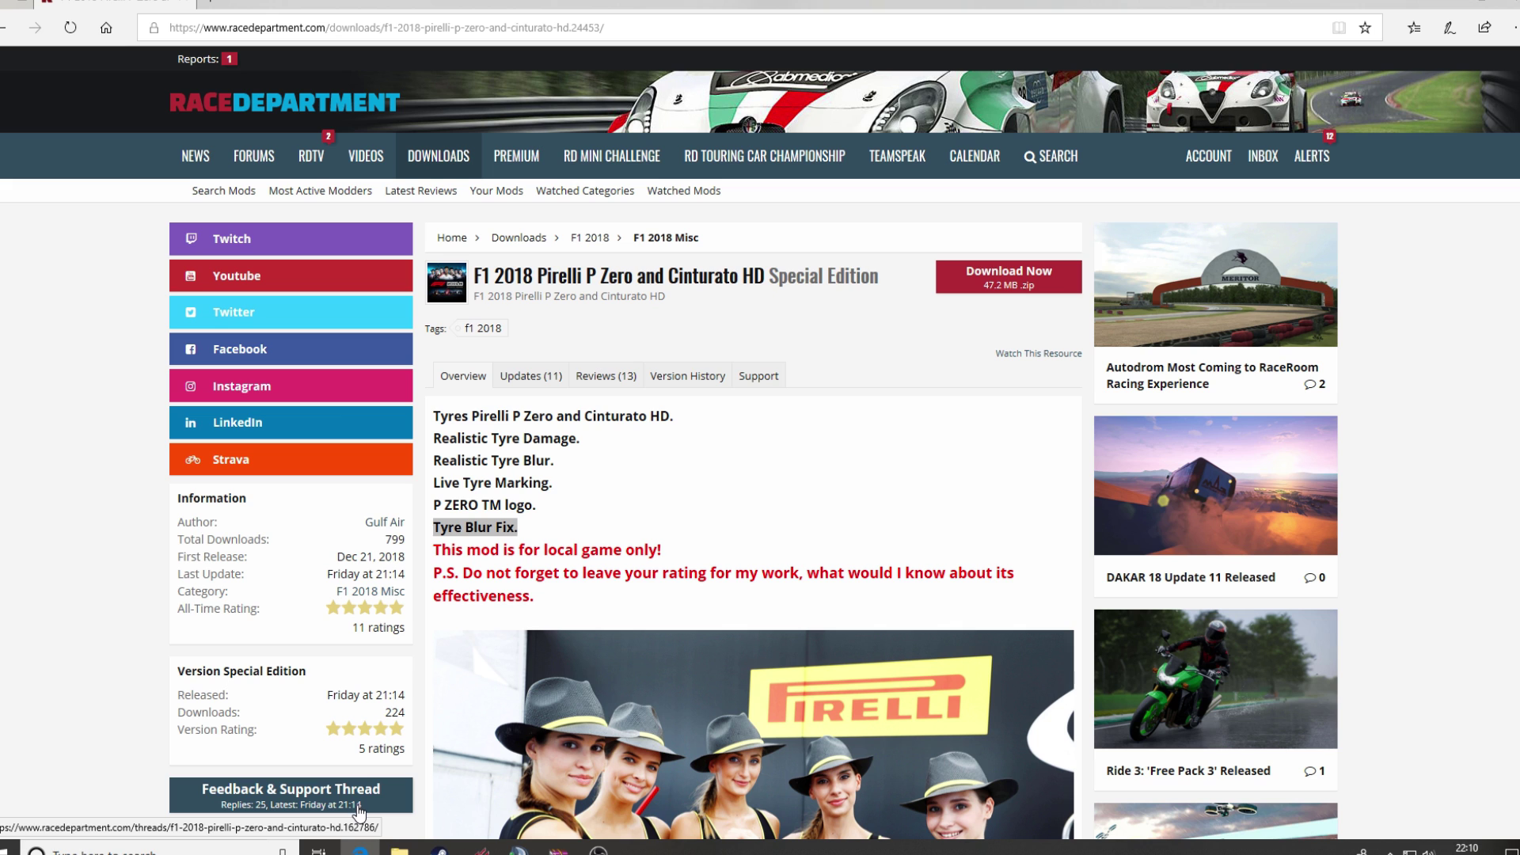
scroll(602, 629, "down", 8)
scroll(601, 629, "down", 15)
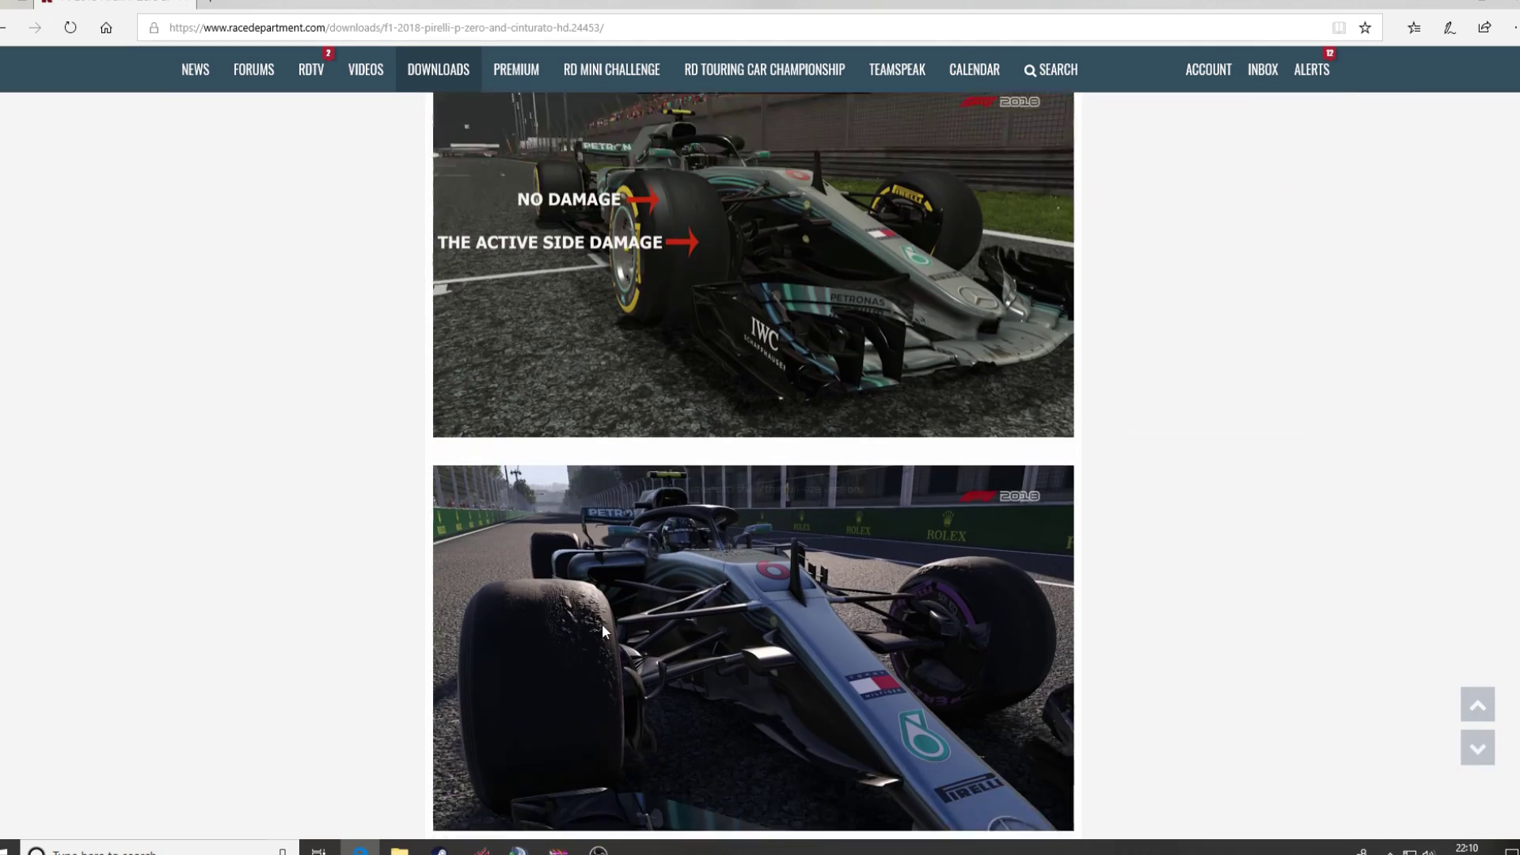
scroll(605, 633, "up", 3)
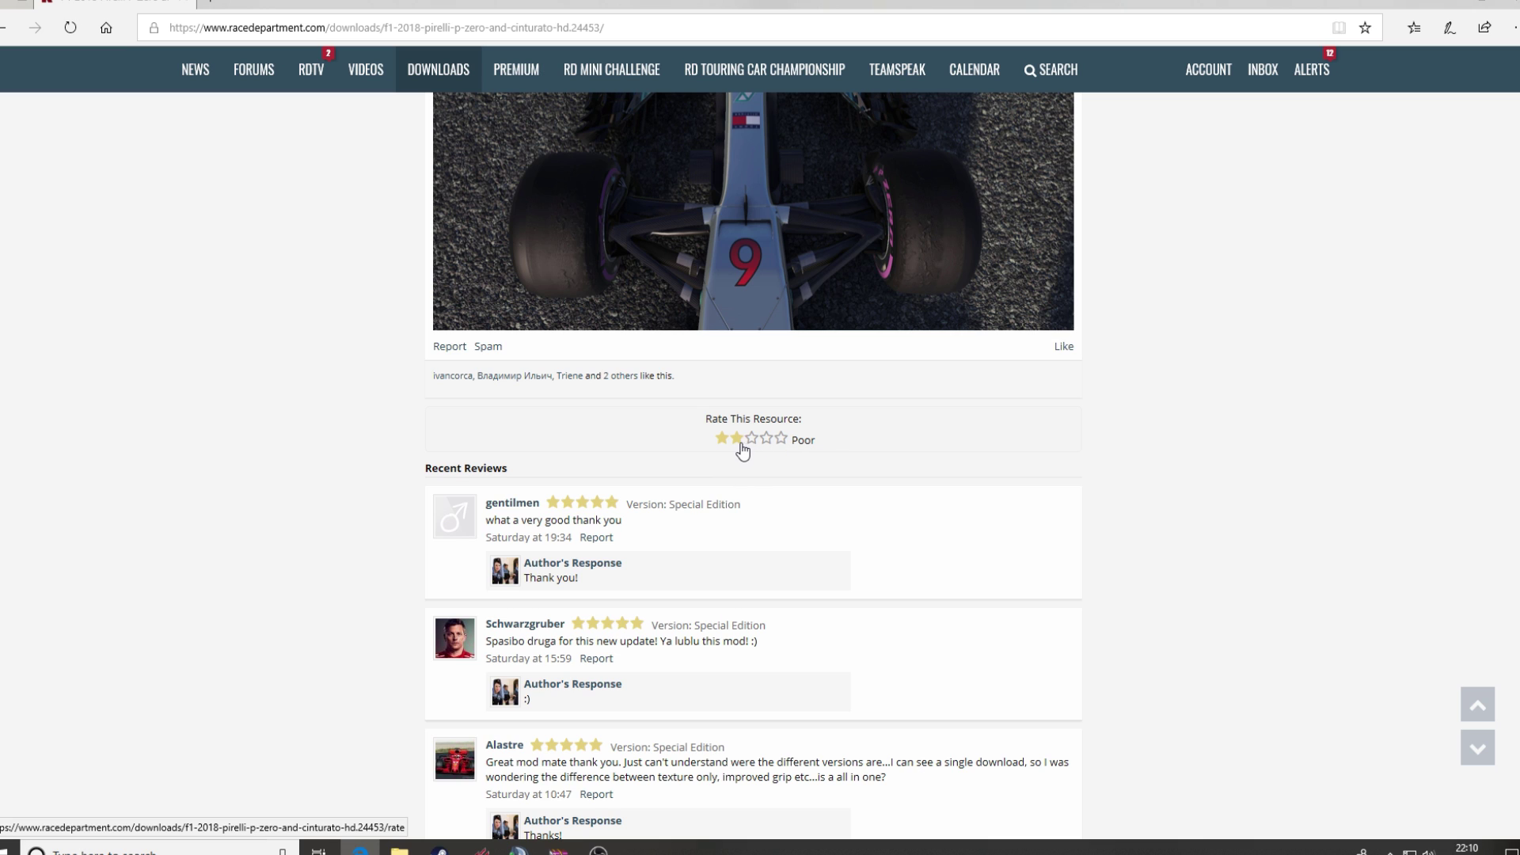
Rate the mod five stars with the review 'Very good indeed, thank you v much' and submit it.
left_click(780, 438)
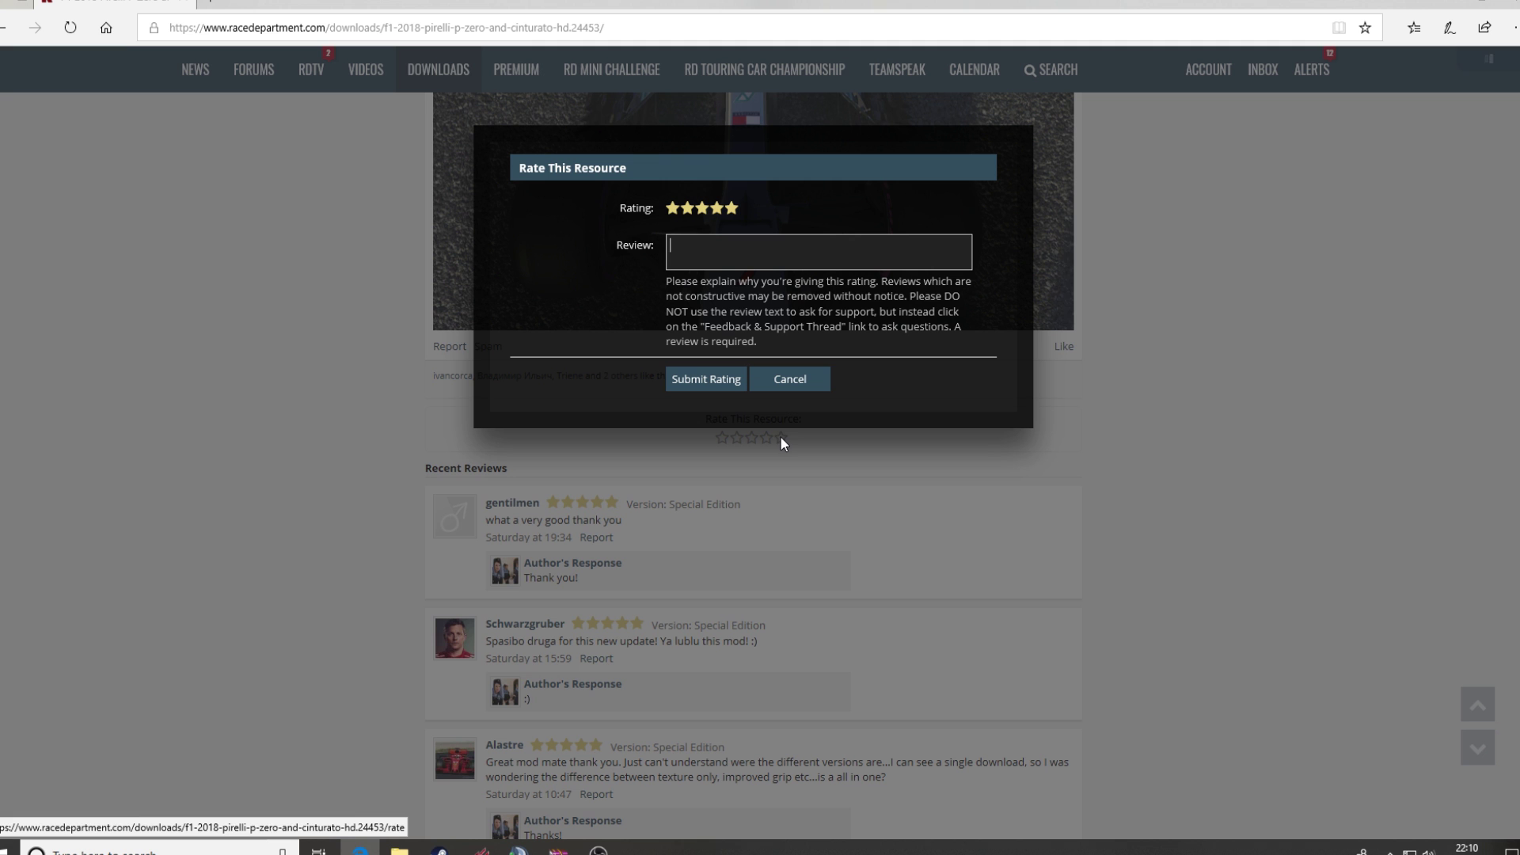
left_click(701, 261)
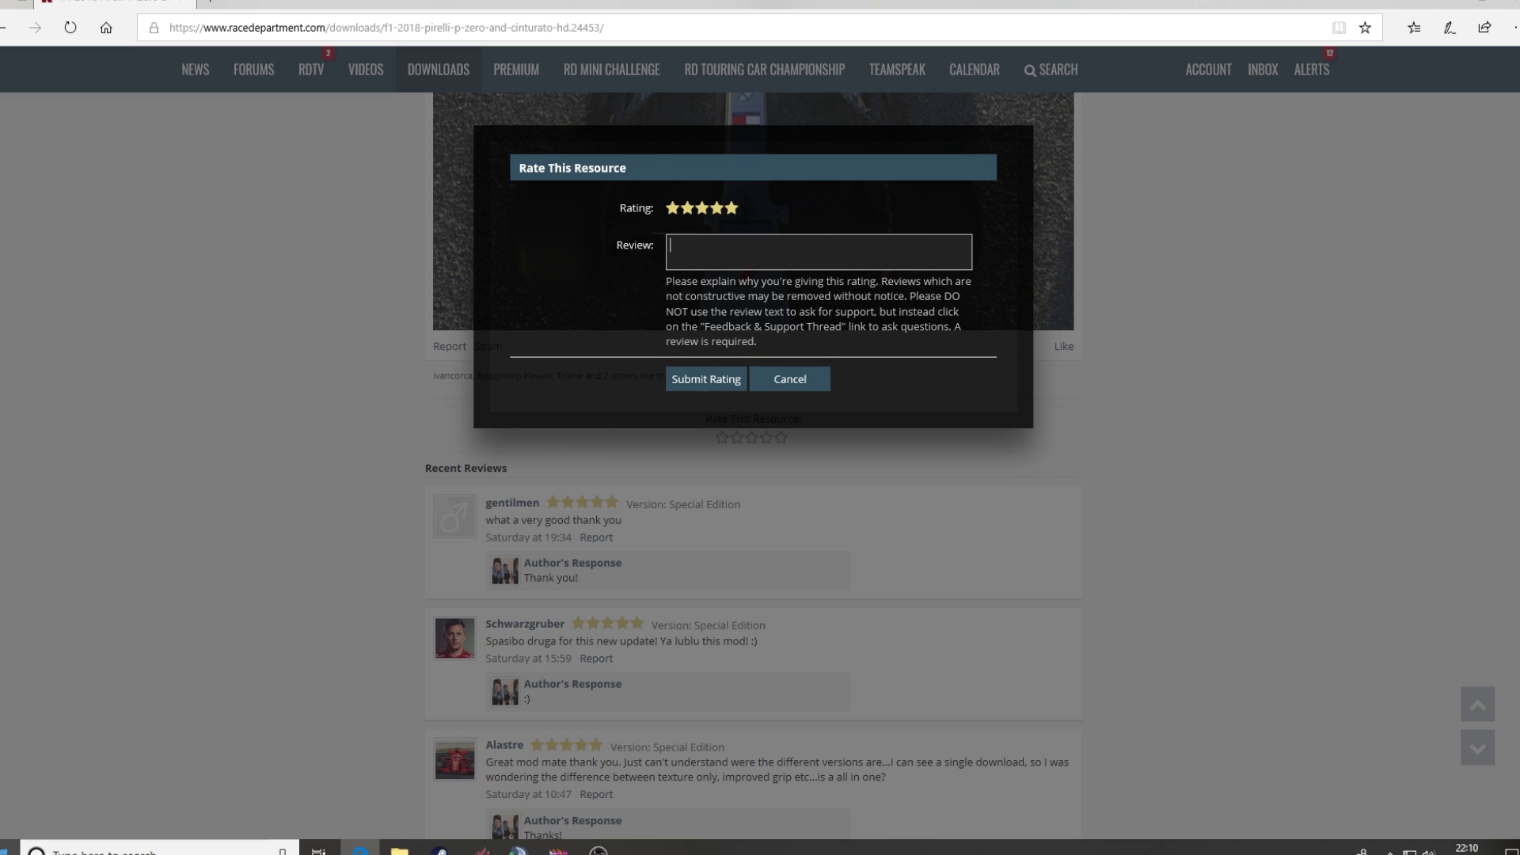
type("Very good indeed, thank you v much")
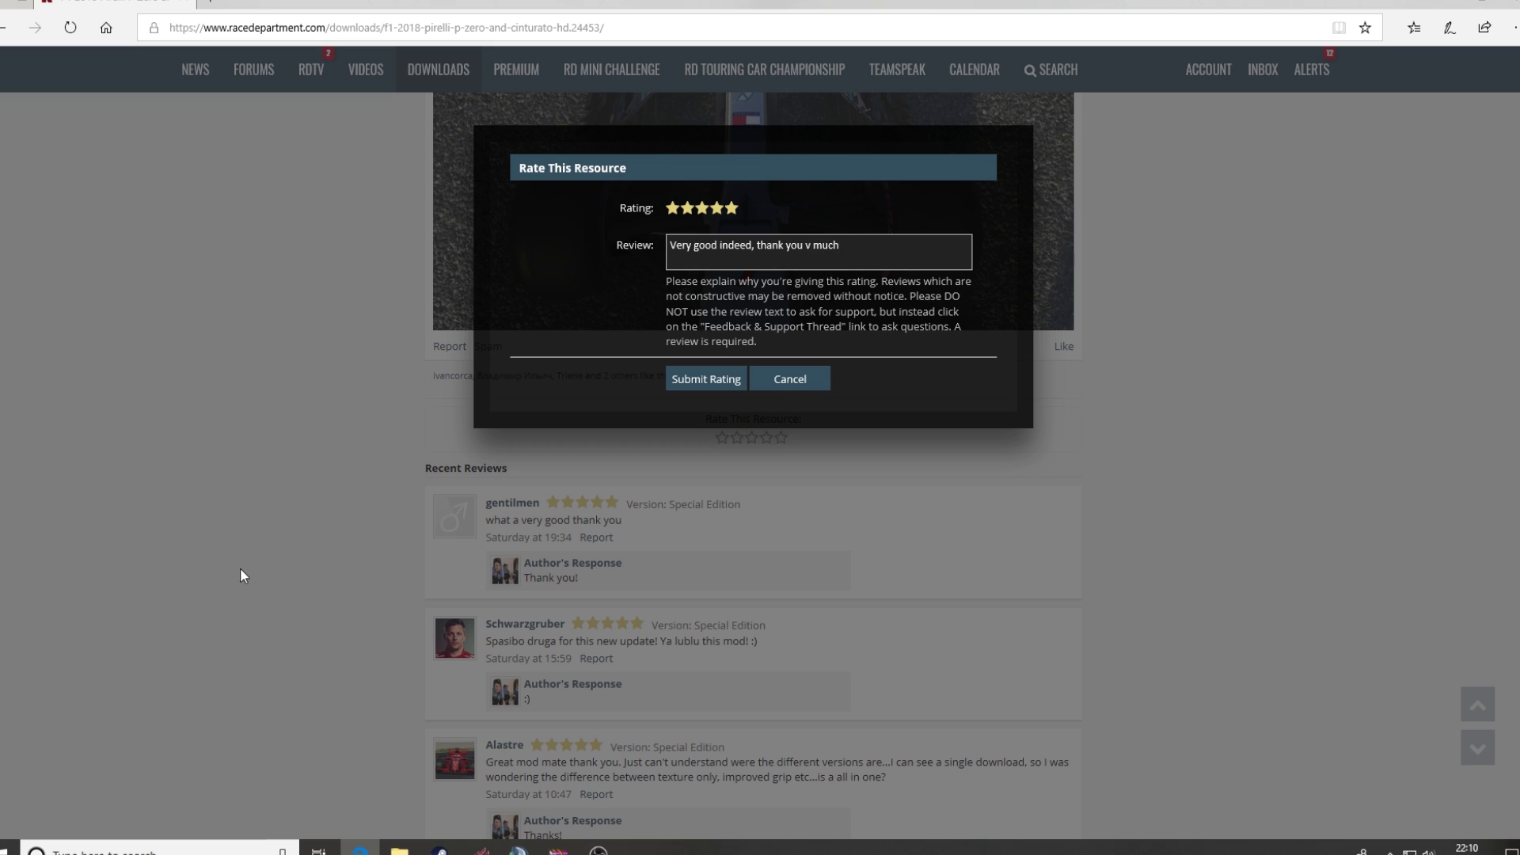
left_click(698, 388)
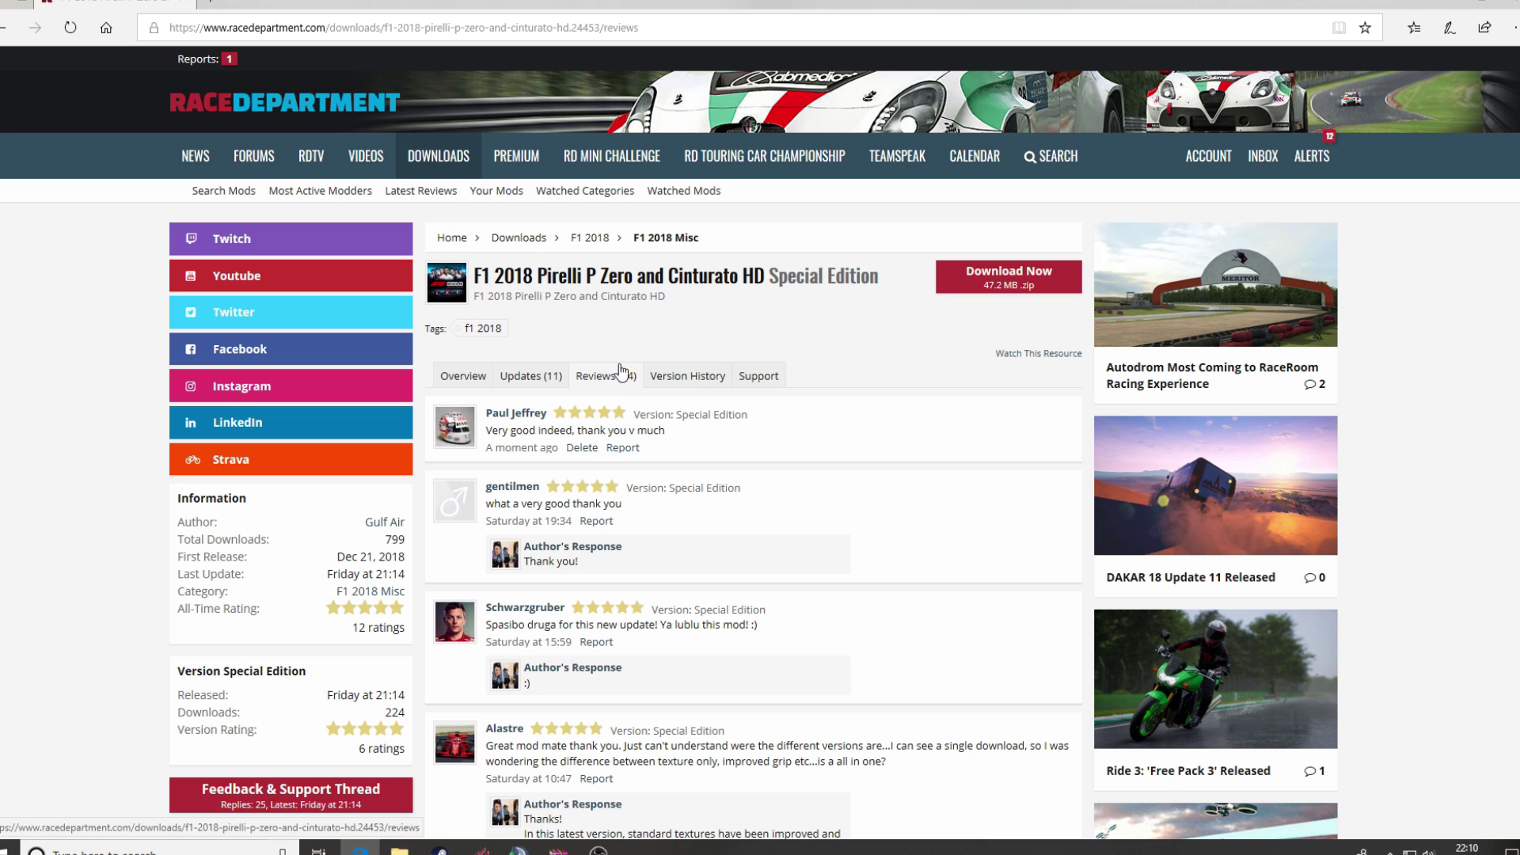
Open the 2019 Fantasy Ferrari Helmet mod from the F1 2018 category and open its downloaded archive.
left_click(608, 241)
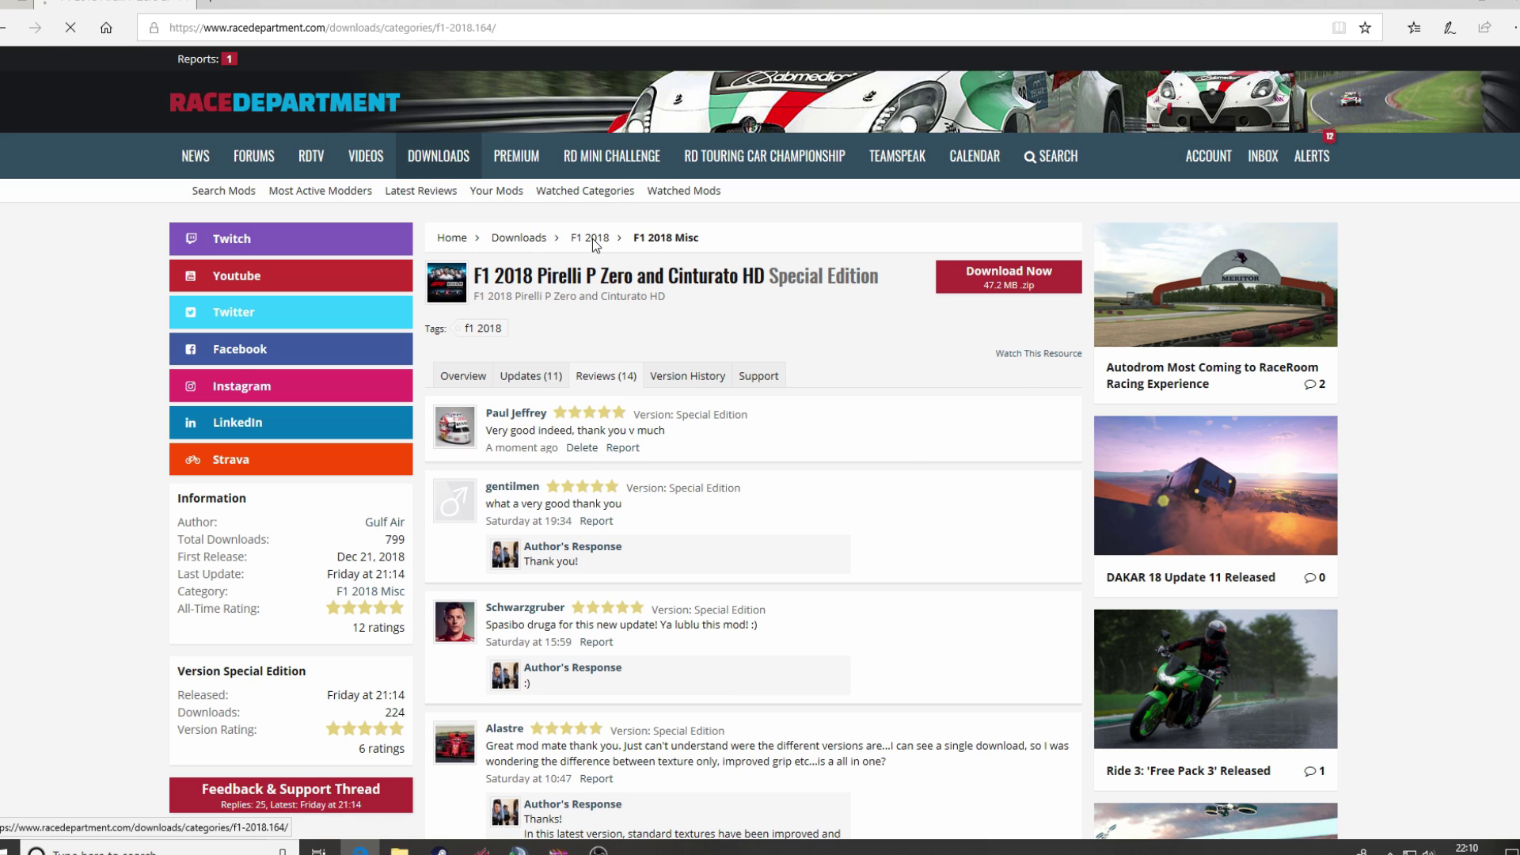
scroll(688, 730, "down", 3)
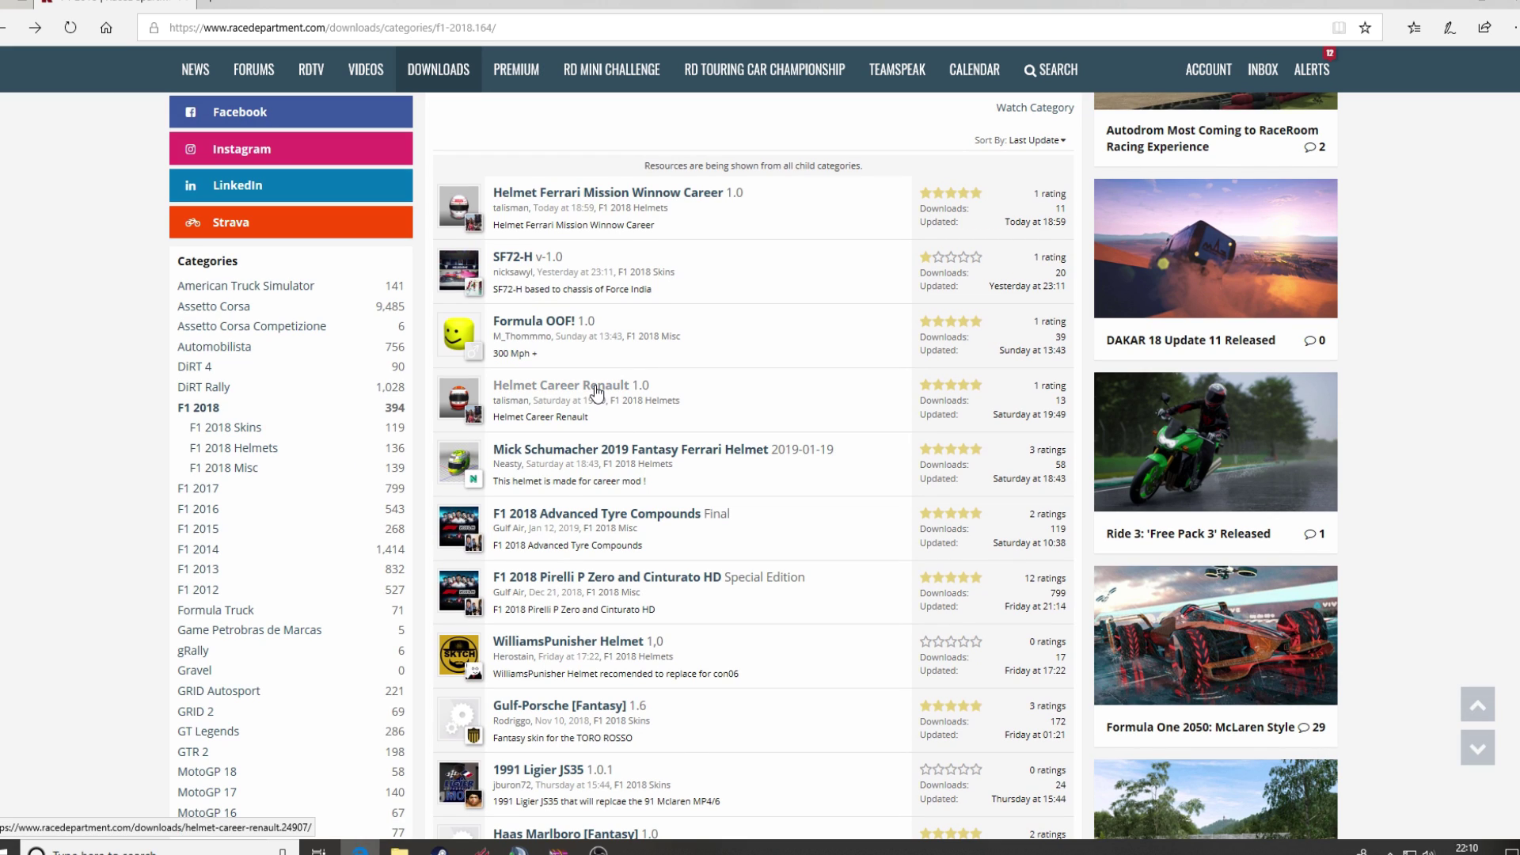
left_click(586, 455)
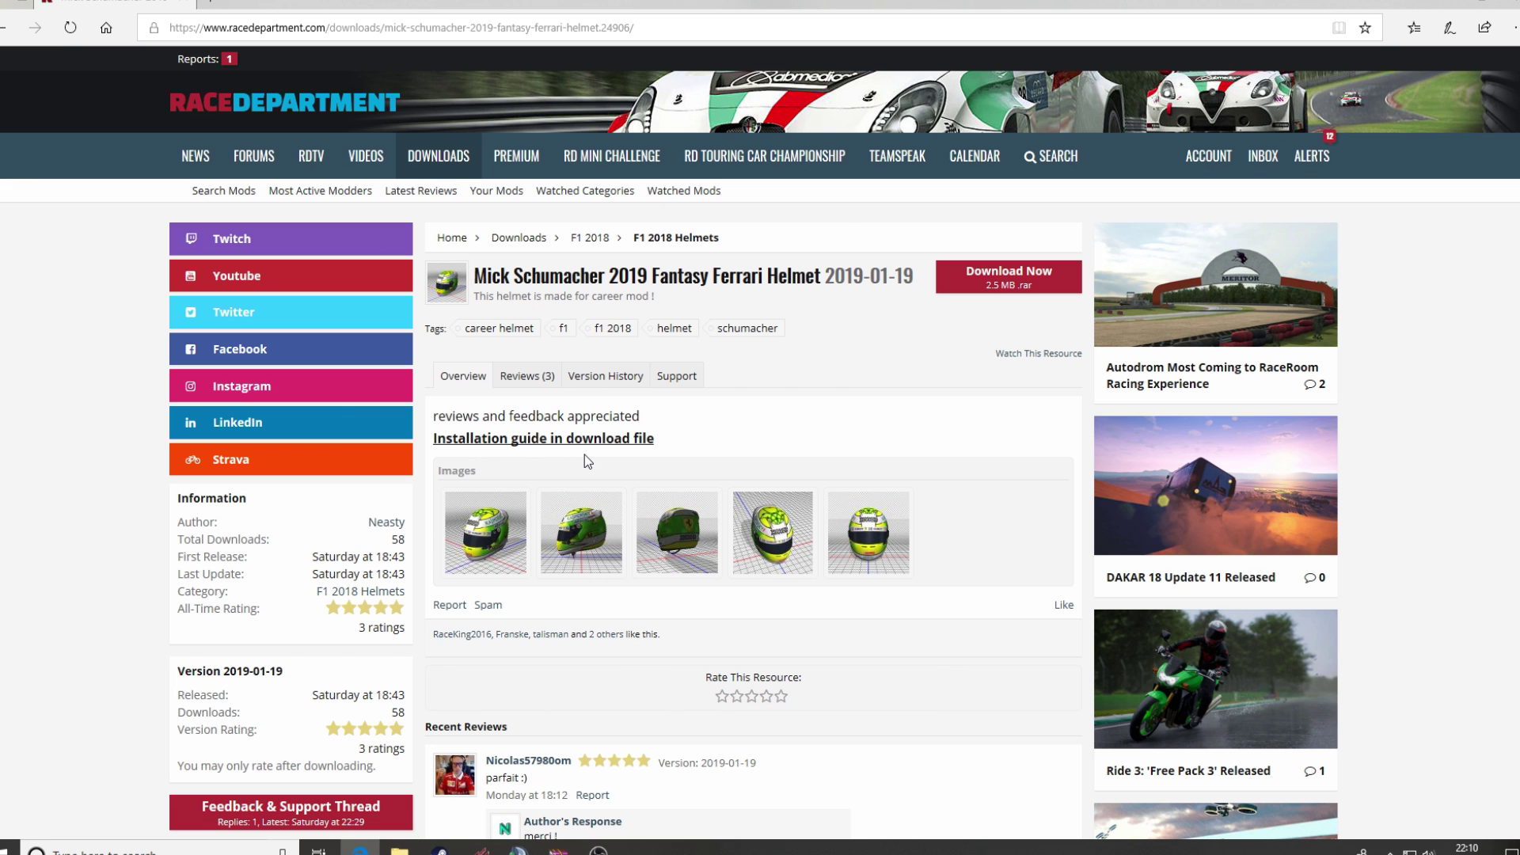
left_click_drag(437, 439, 655, 441)
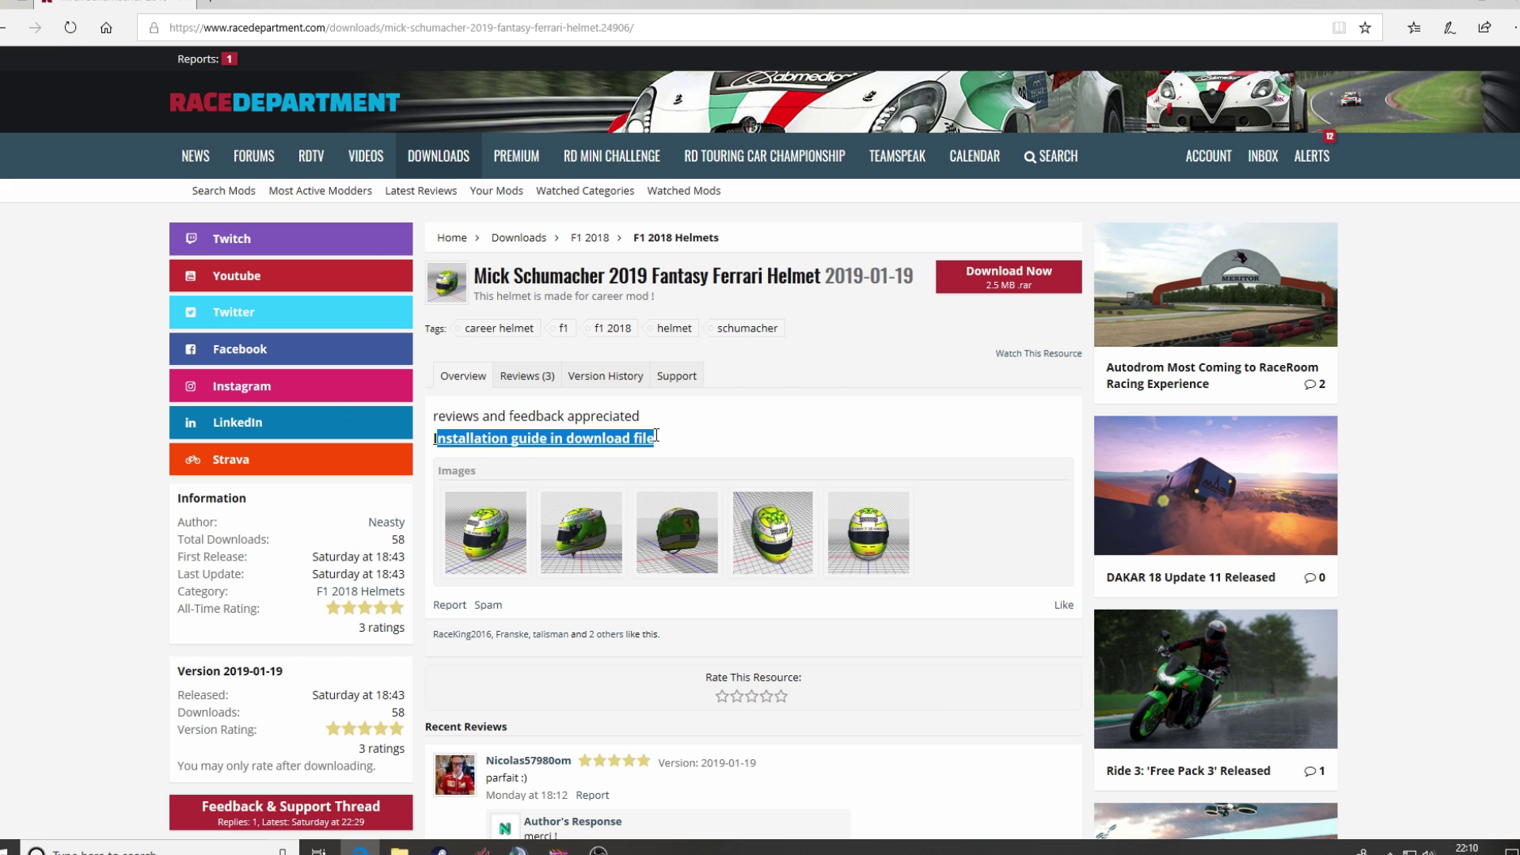
left_click(1015, 274)
left_click(842, 813)
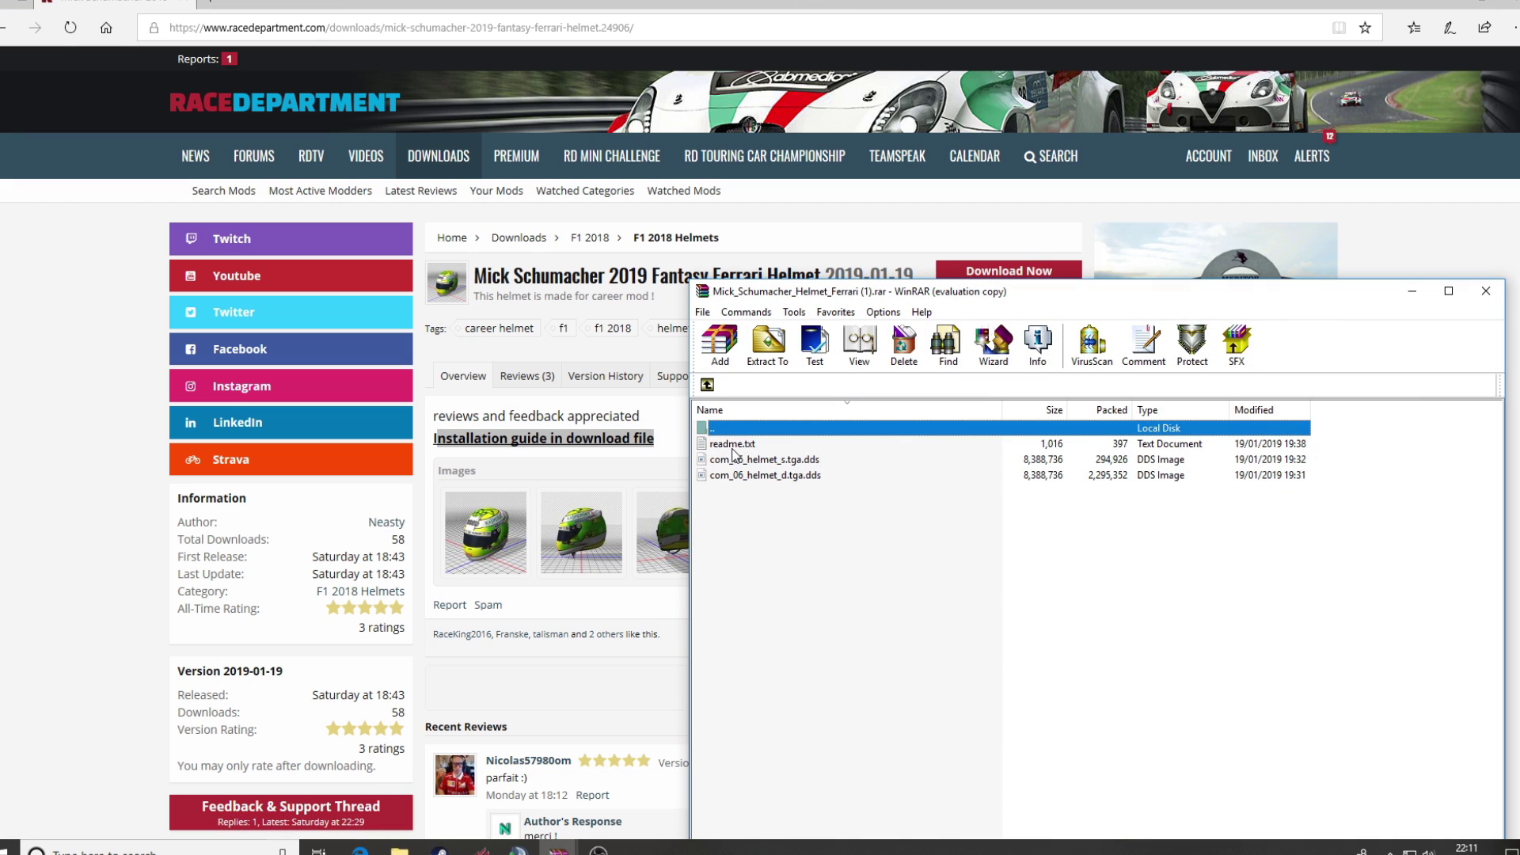
Dismiss the WinRAR reminder and open readme.txt, highlighting the back-up warning and asset_groups install path, then close it.
left_click(1167, 595)
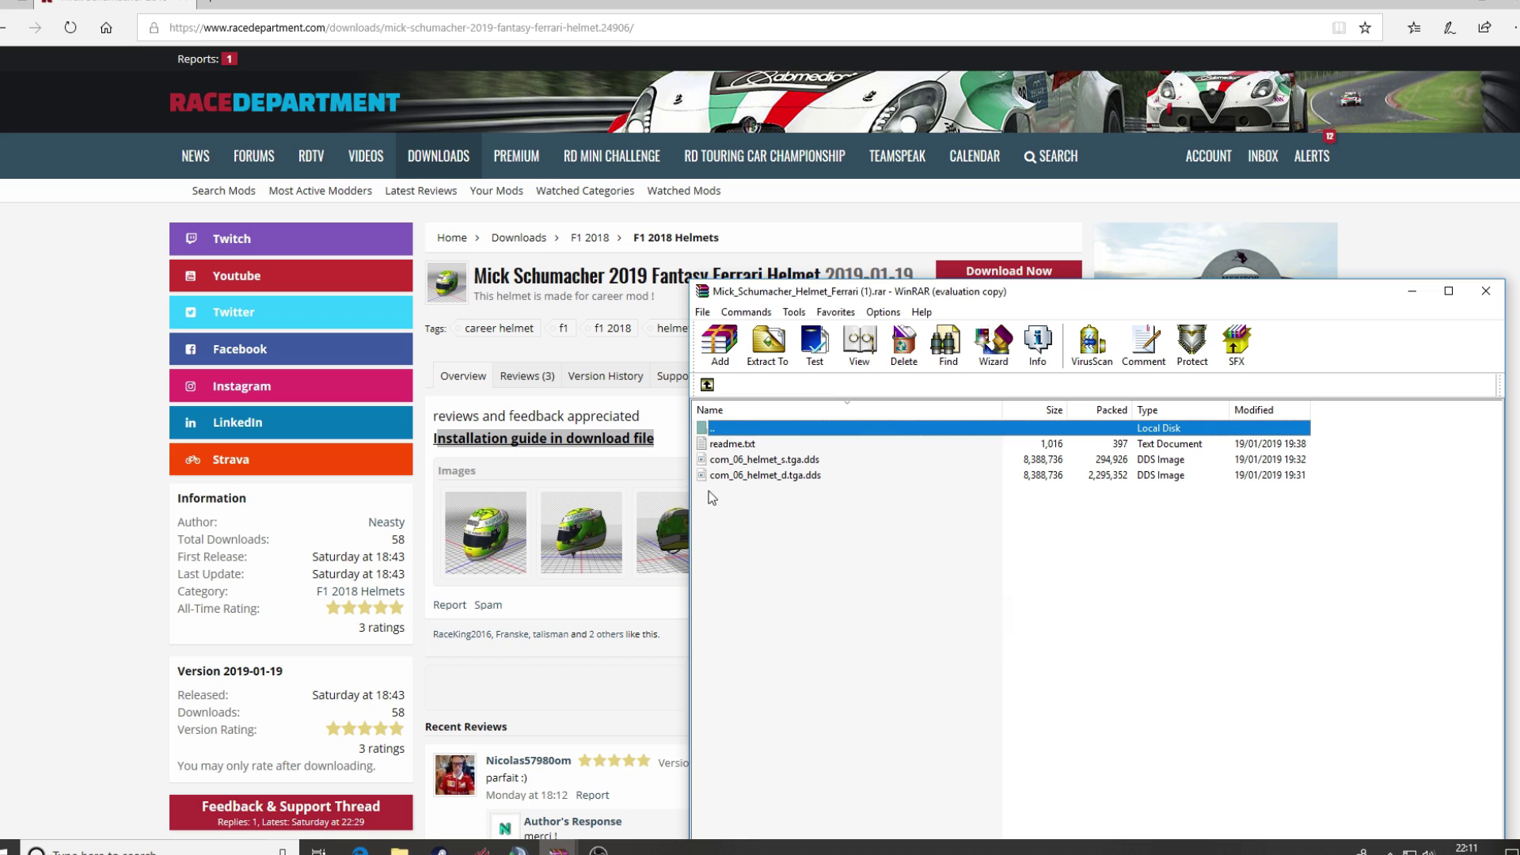
double_click(719, 444)
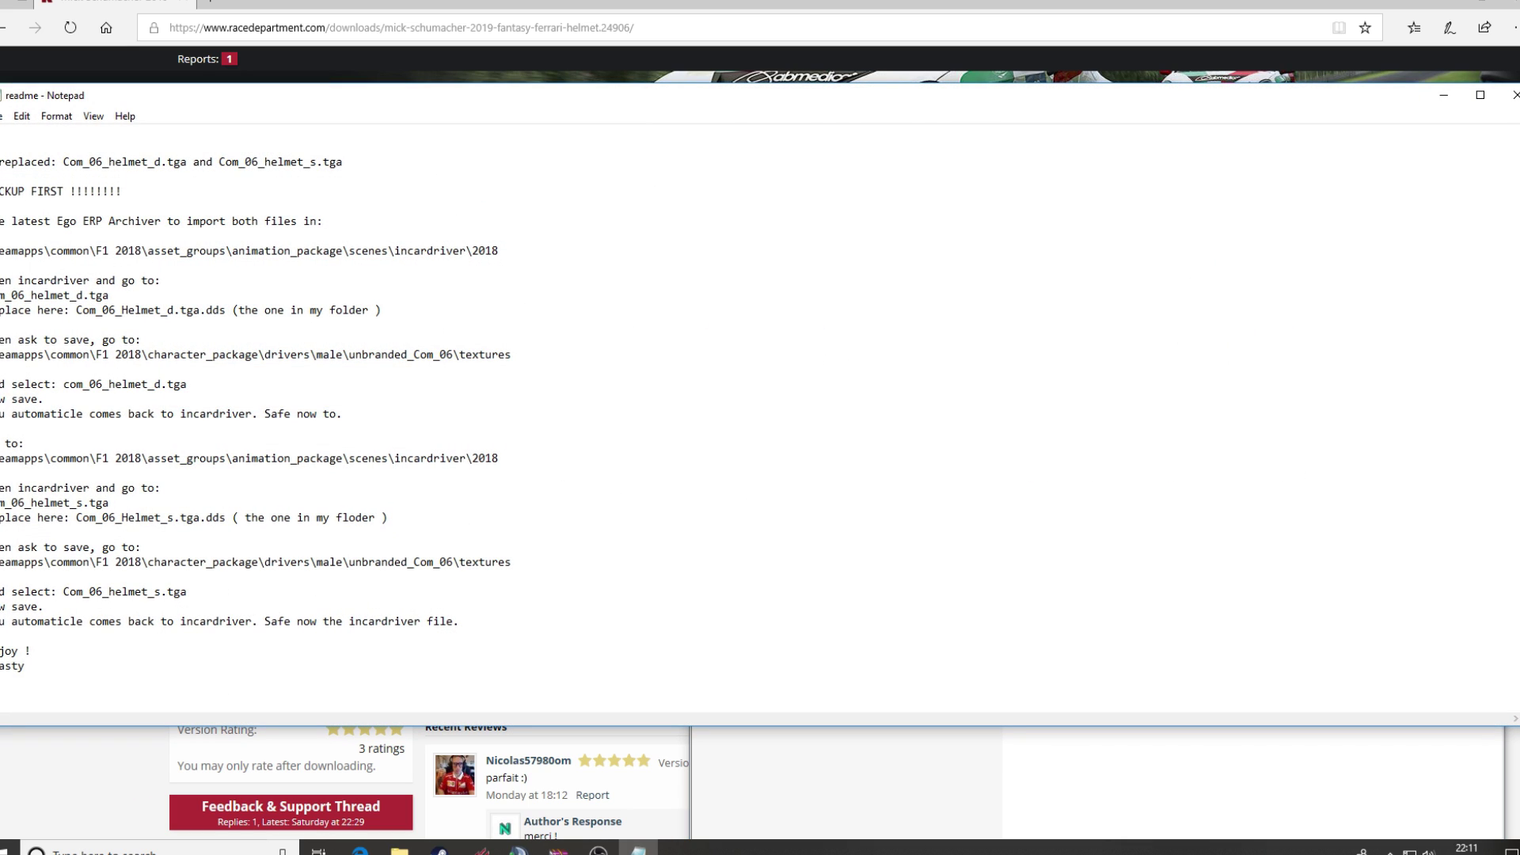
left_click_drag(2, 190, 133, 186)
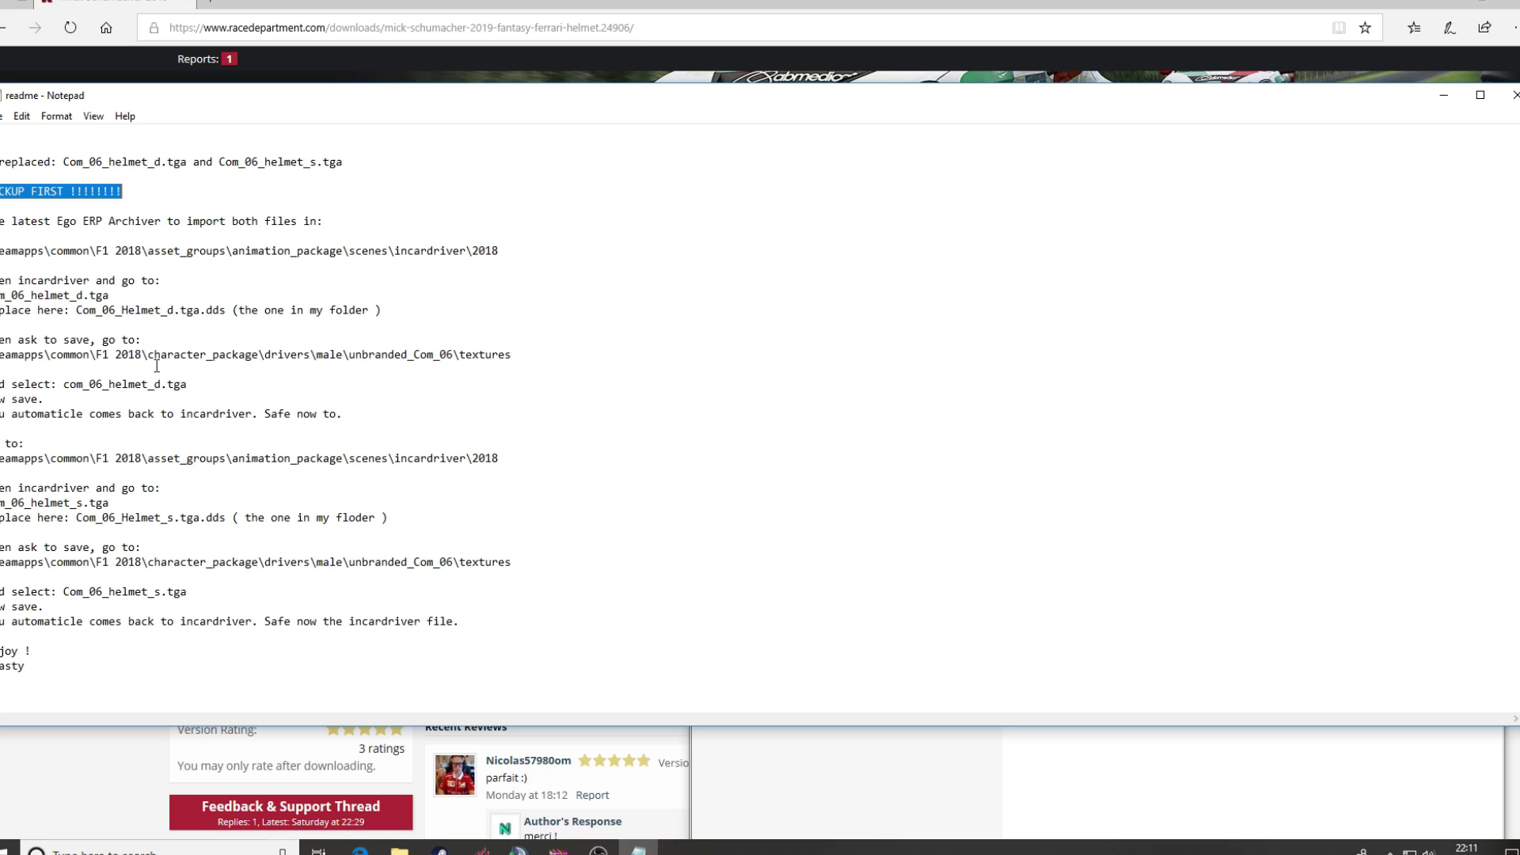
left_click_drag(153, 251, 225, 263)
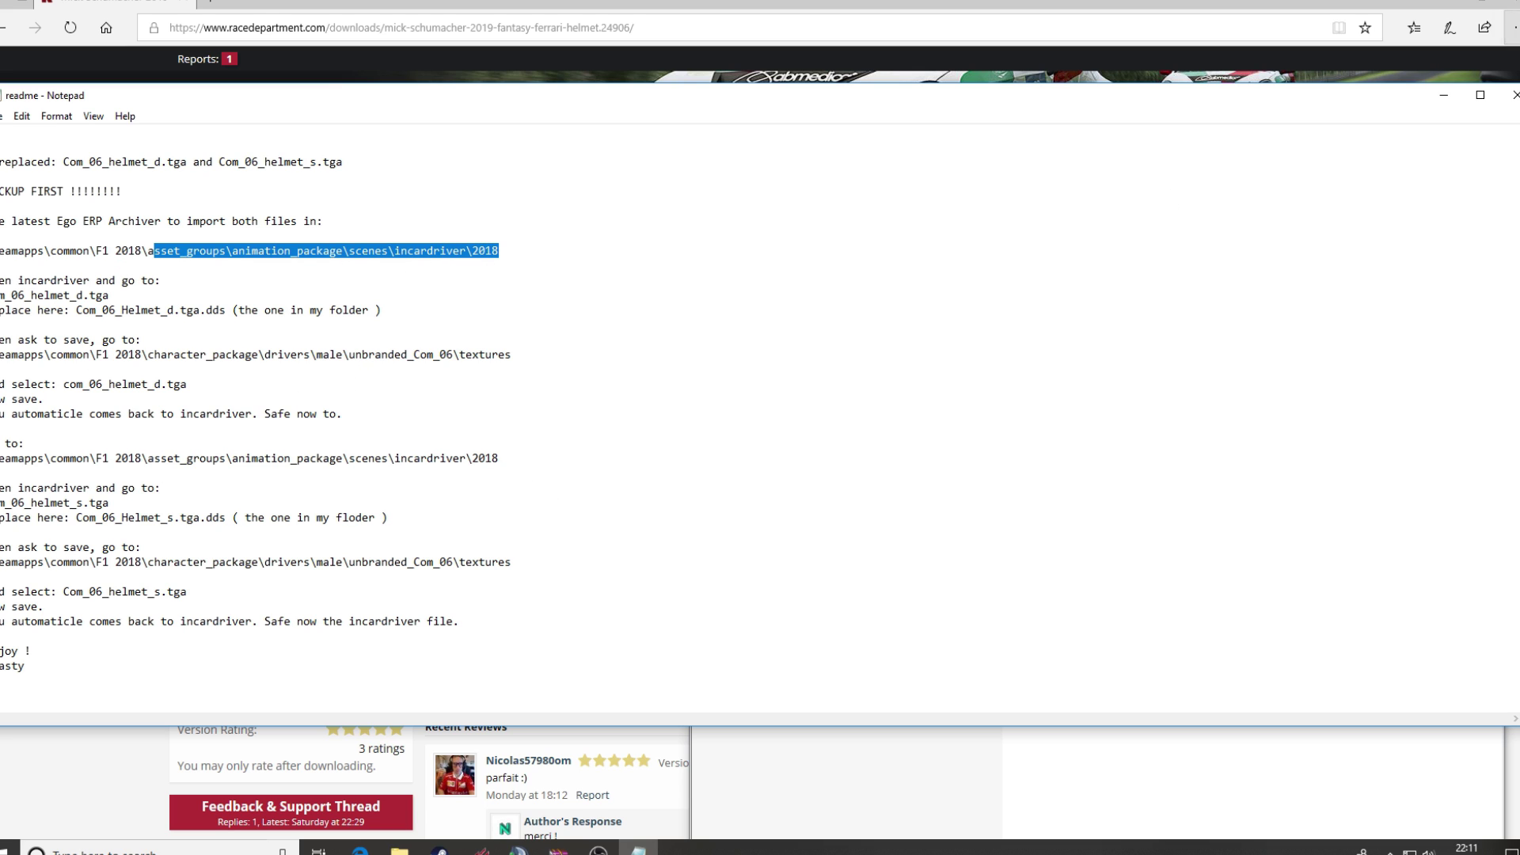
left_click(1514, 95)
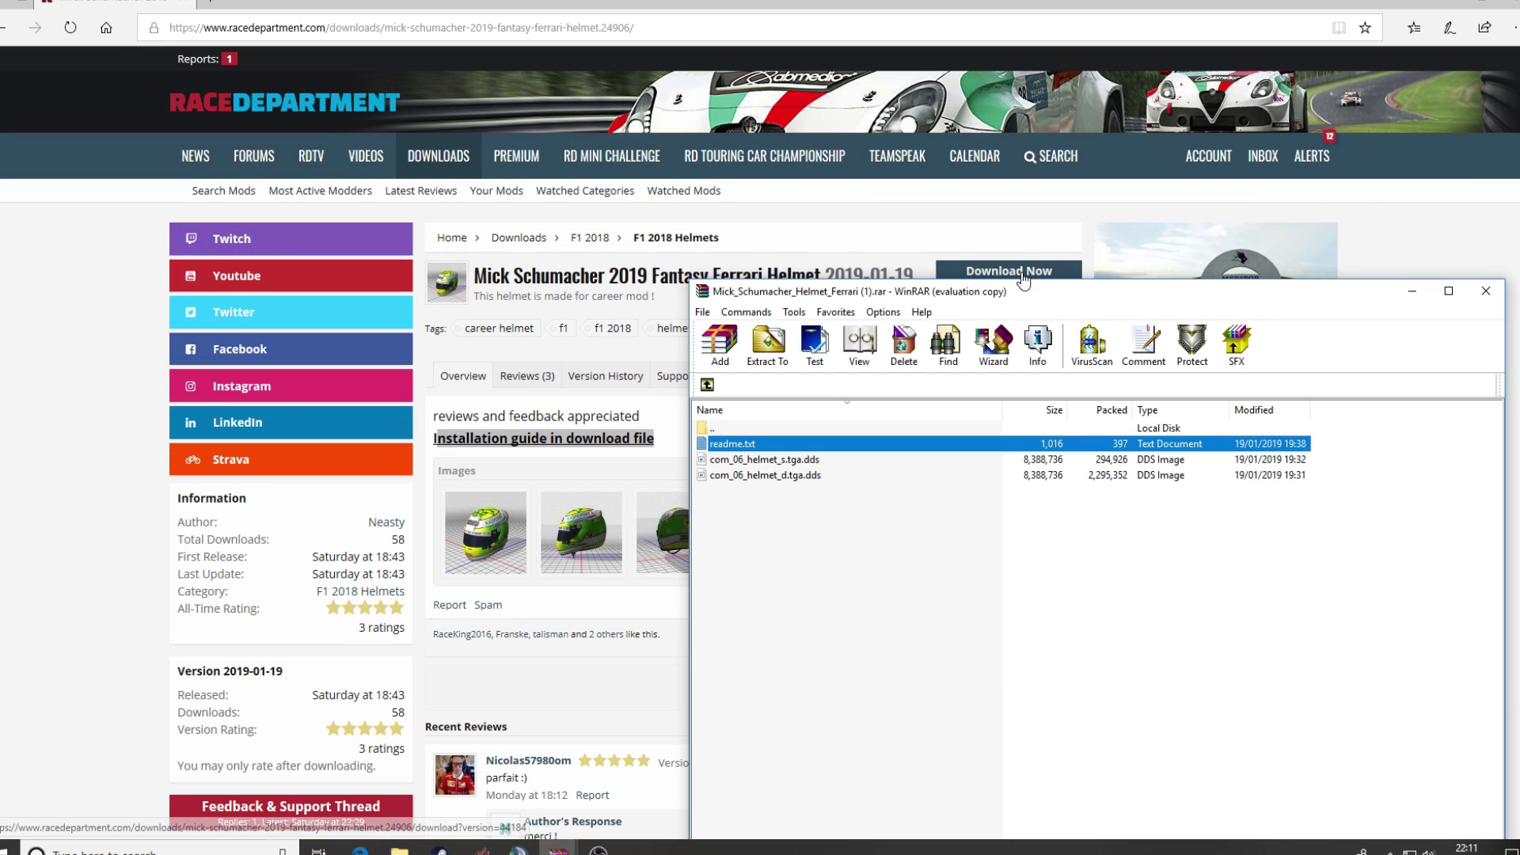
Close the WinRAR helmet archive window to return to the Fantasy Ferrari Helmet page.
left_click(1486, 291)
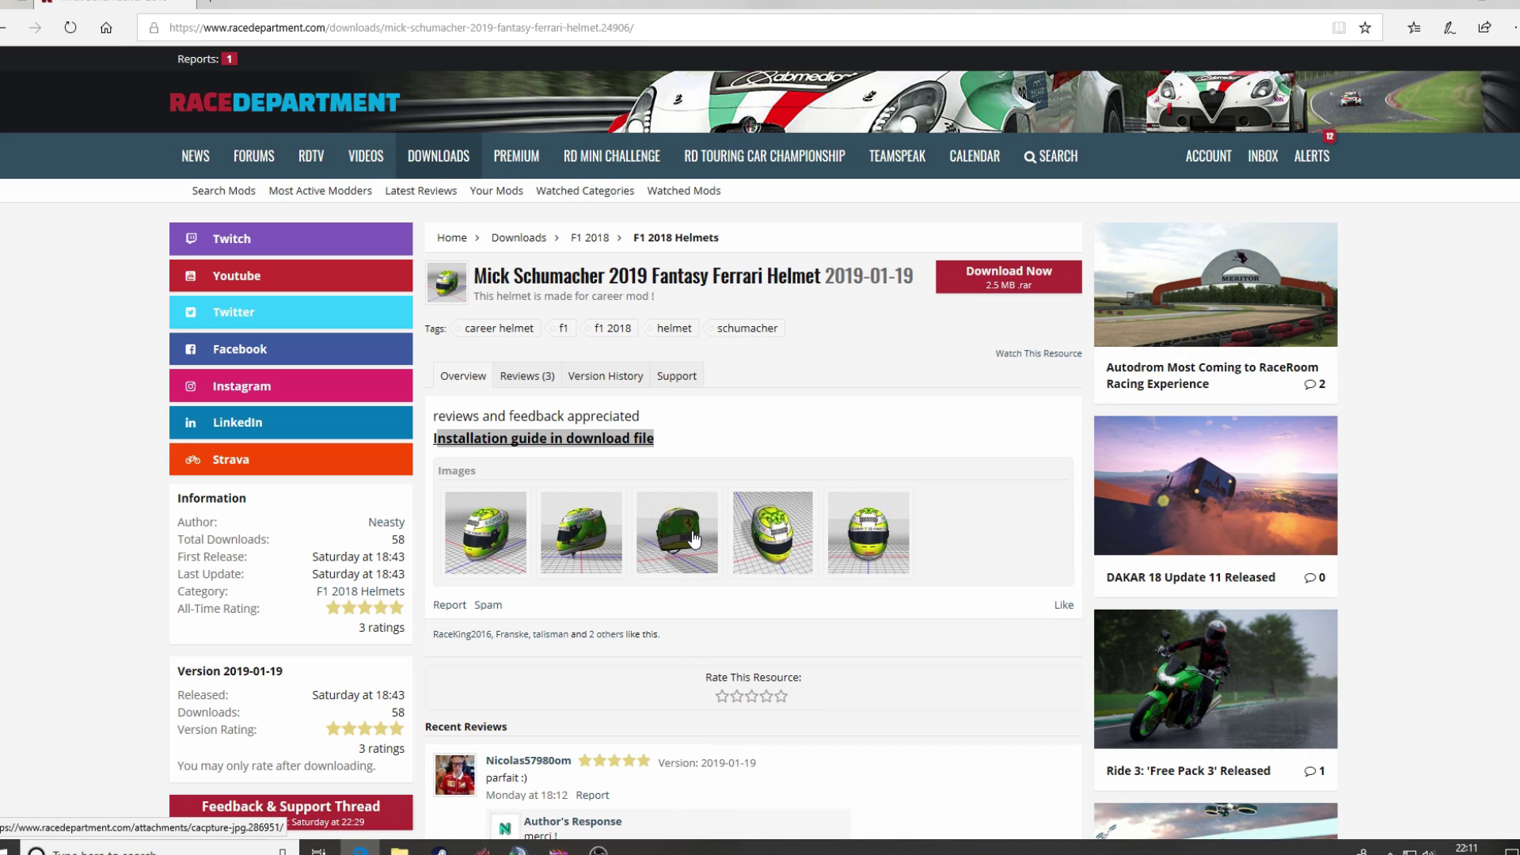